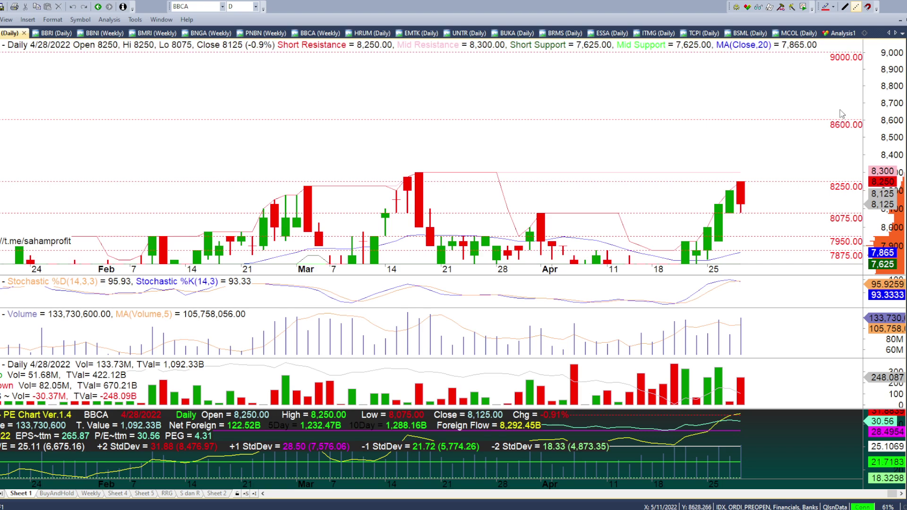
Review BBCA's daily chart on Sheet 1 and Weekly, including its price levels, and its monthly returns on BuyAndHold.
scroll(889, 102, down, 5)
scroll(889, 101, up, 1)
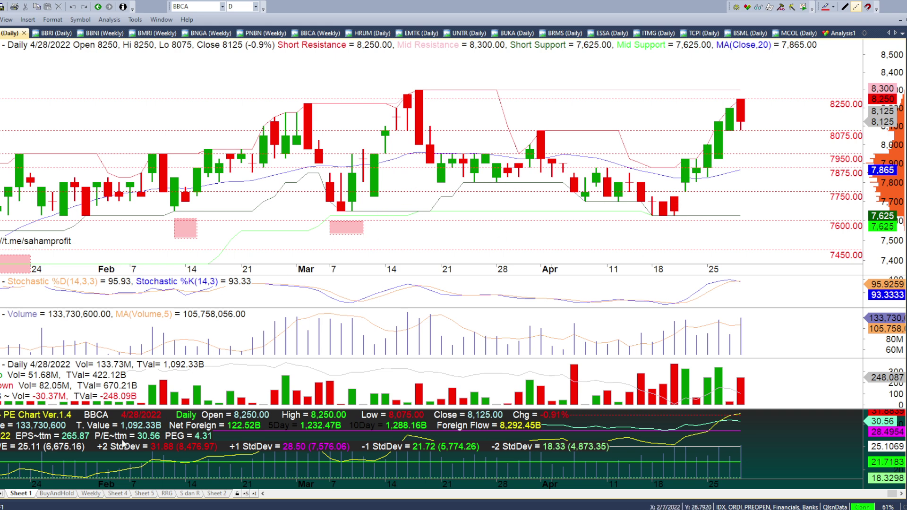
click(91, 493)
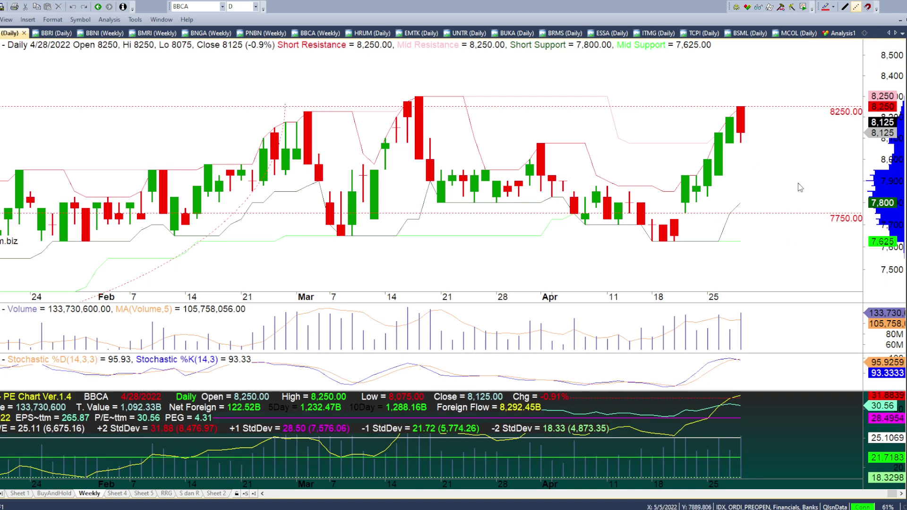
click(30, 494)
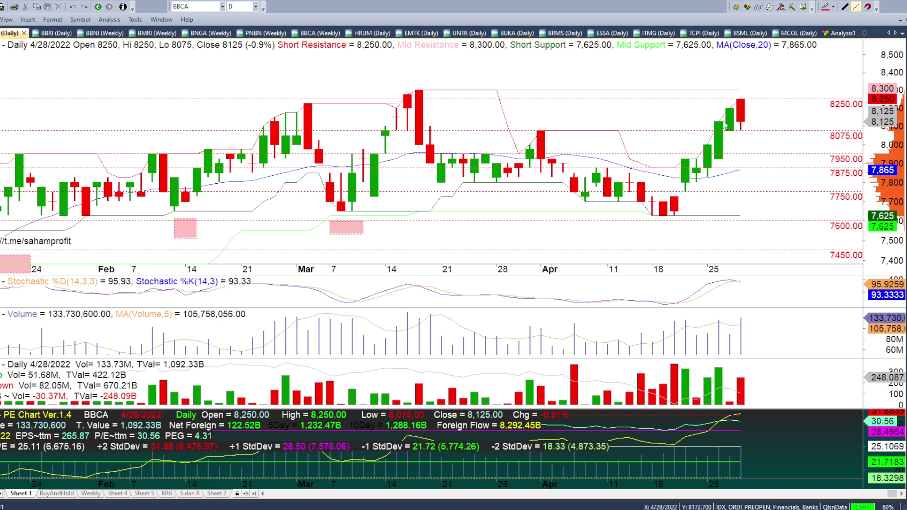
click(66, 493)
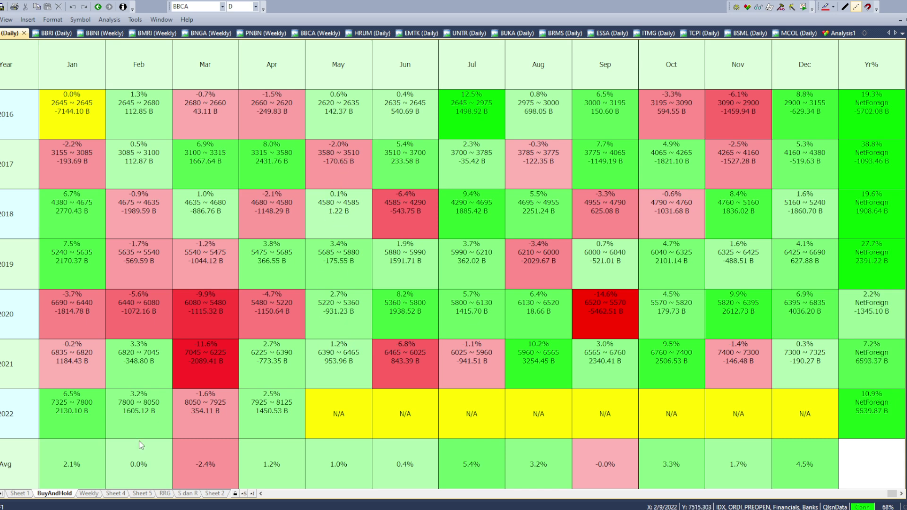
click(26, 493)
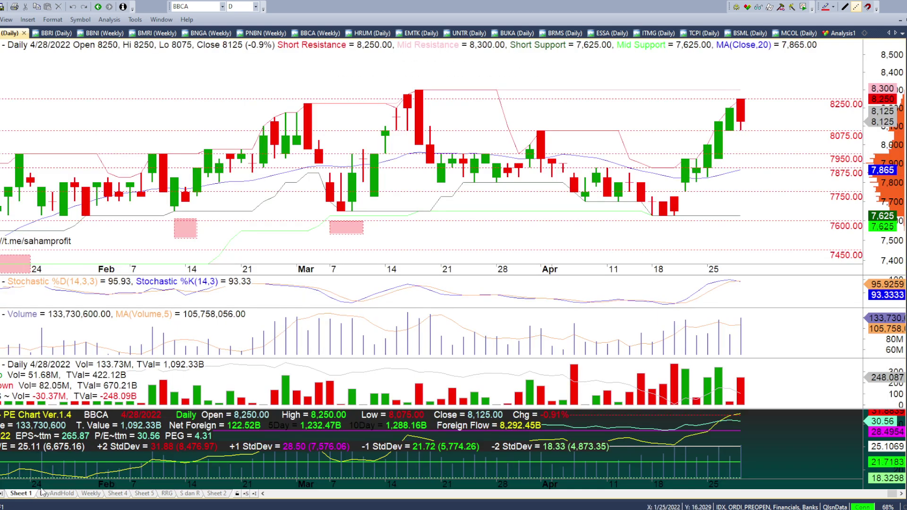
click(56, 493)
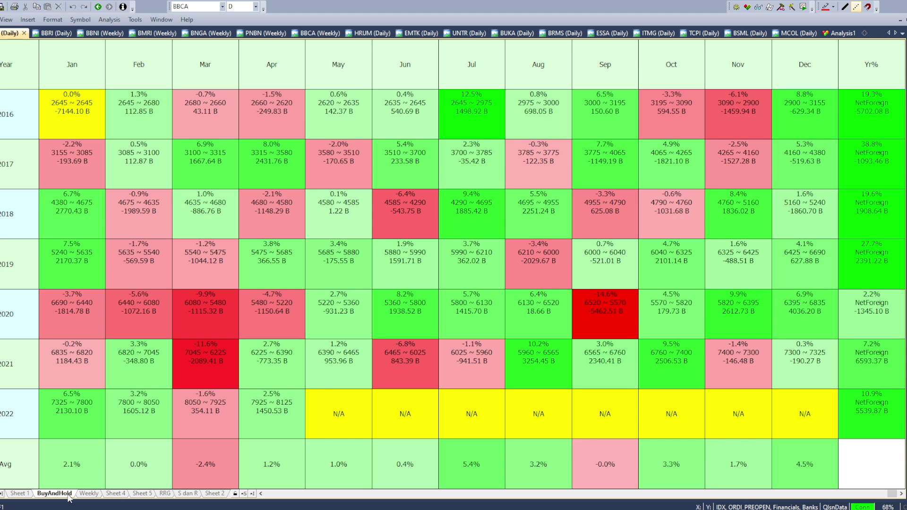
Show BBRI on the Weekly sheet at the weekly interval and examine its price history back to 2012 and its latest candles.
click(48, 34)
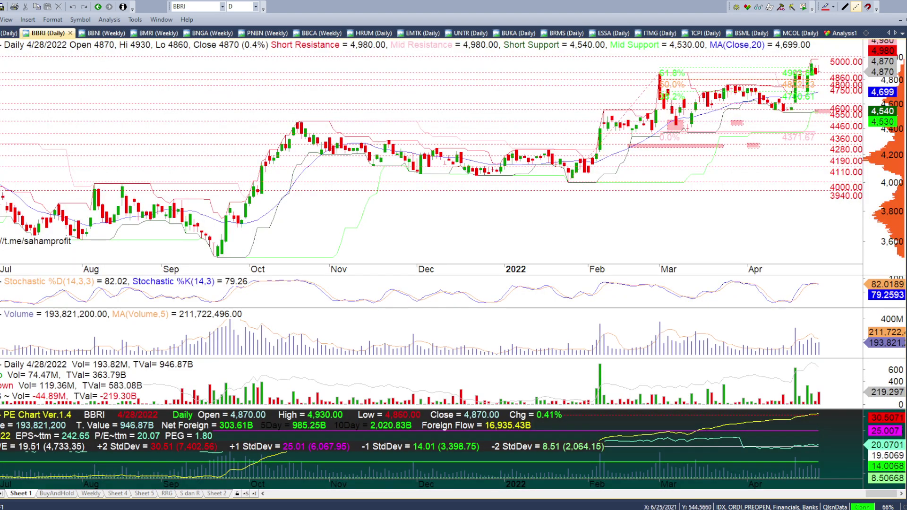
click(90, 494)
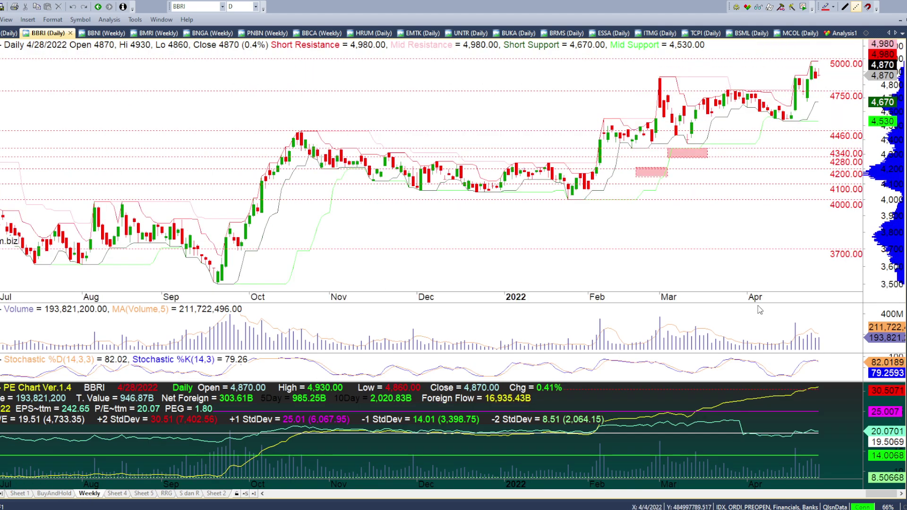
scroll(425, 170, up, 5)
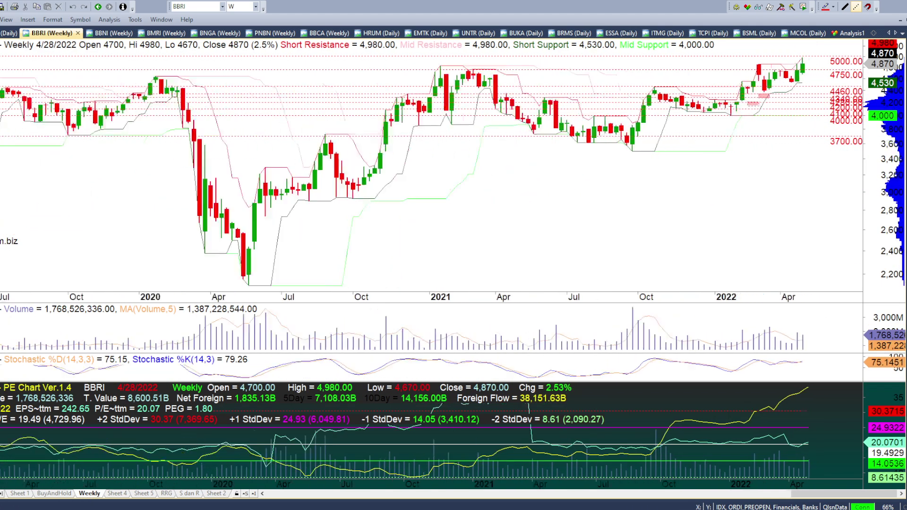
drag(769, 69, 769, 122)
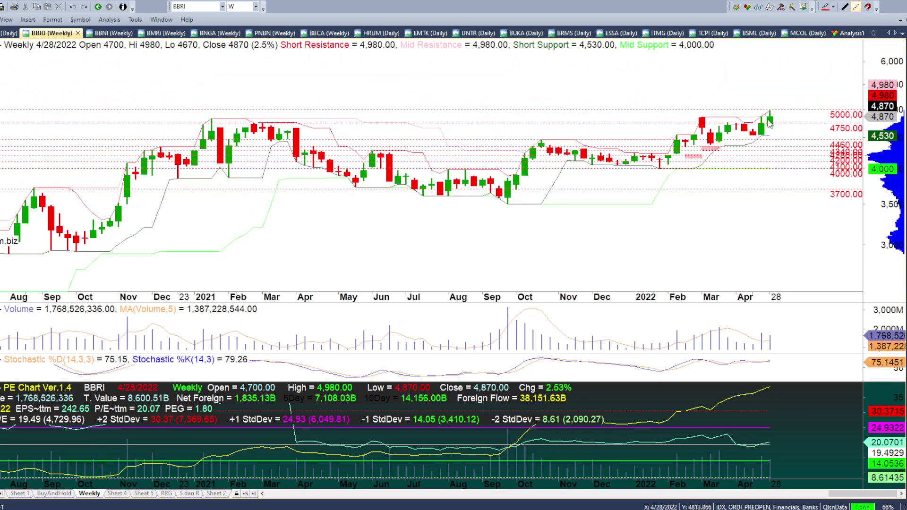
scroll(425, 180, down, 10)
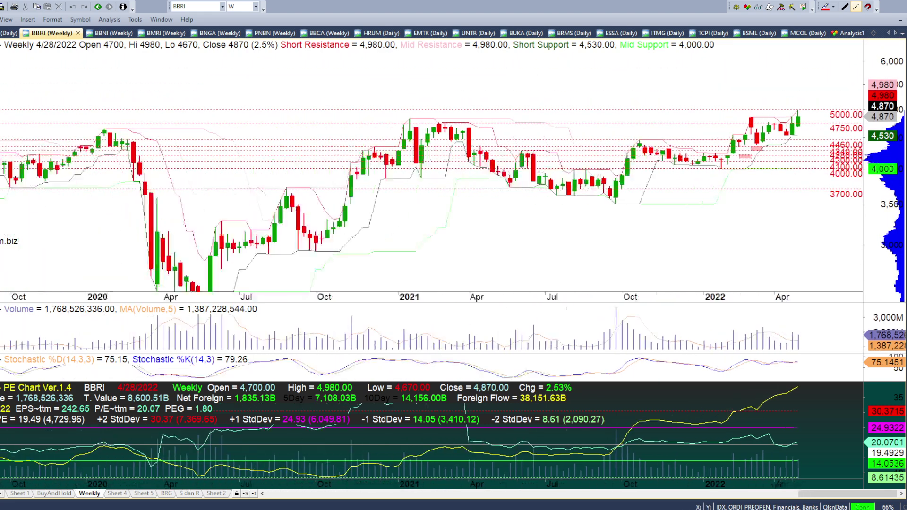
scroll(425, 180, down, 6)
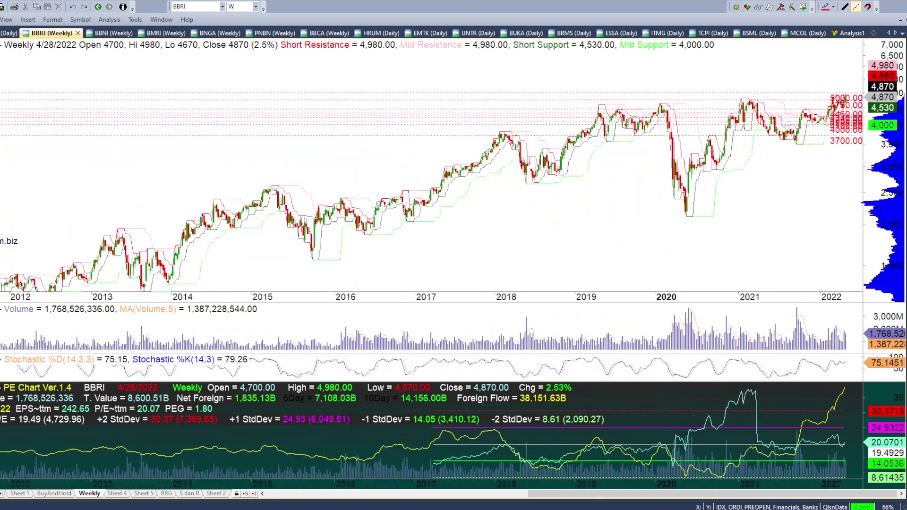
scroll(425, 180, up, 10)
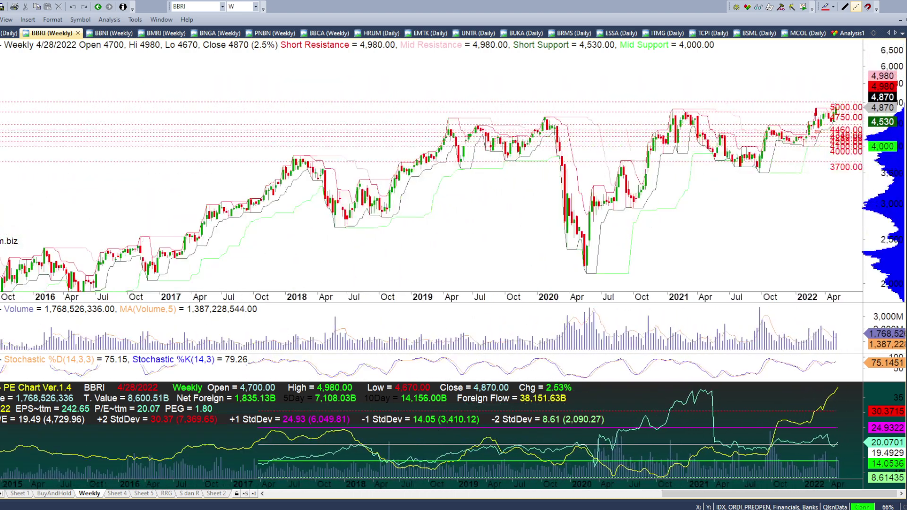
scroll(760, 166, up, 8)
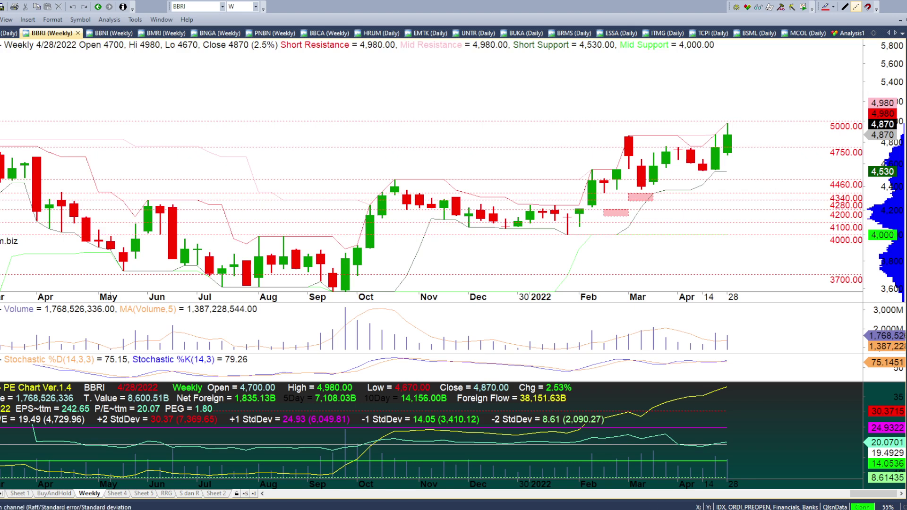
Draw a support rectangle just above BBRI's 4460 line, beyond the latest weekly candle, and place a horizontal resistance line at 5300.
drag(740, 175, 777, 178)
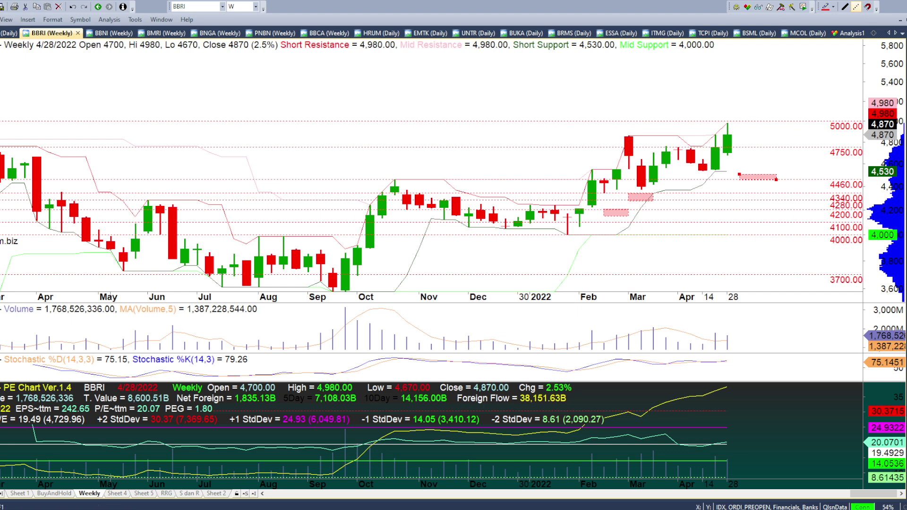
click(805, 108)
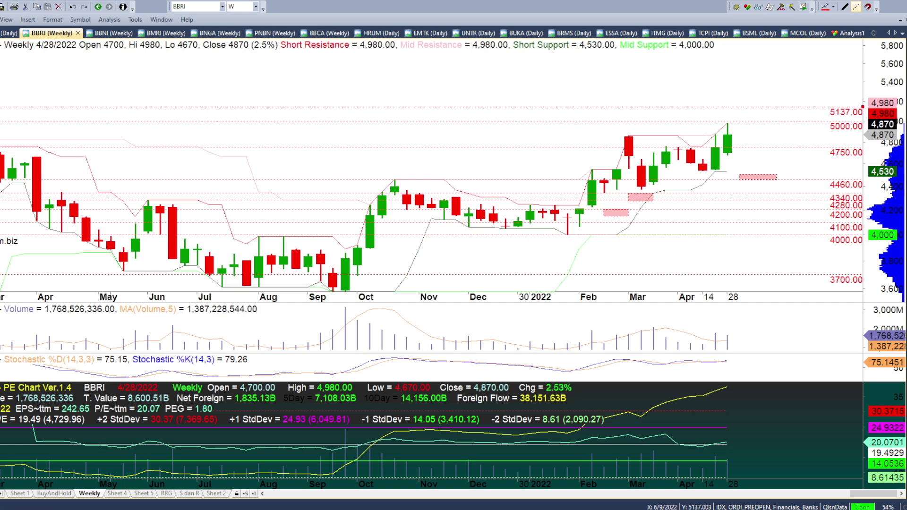
drag(805, 107, 806, 91)
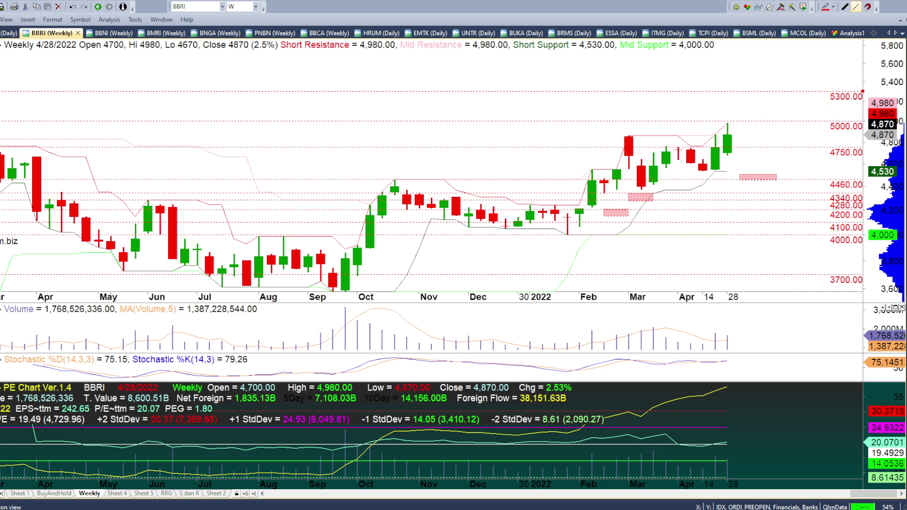
Compare BBRI's weekly and monthly charts, examining the monthly price history back to 2005.
key(m)
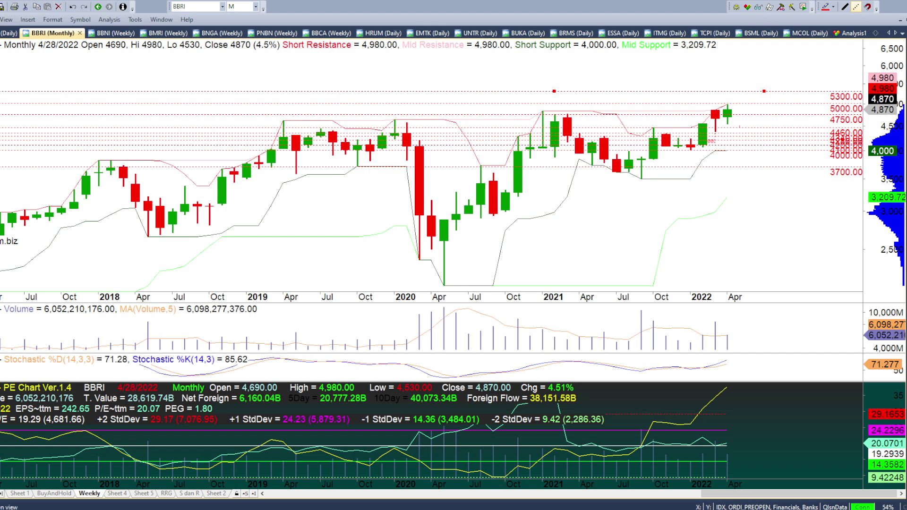
key(w)
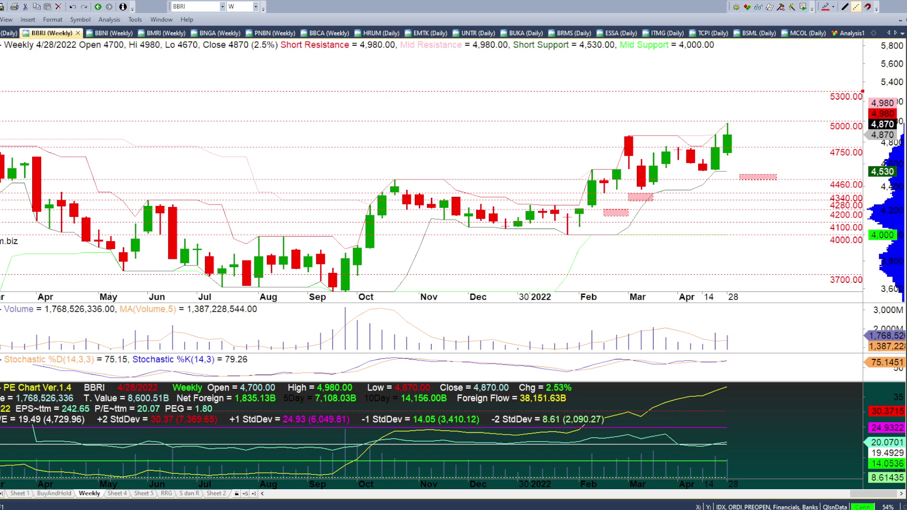
key(m)
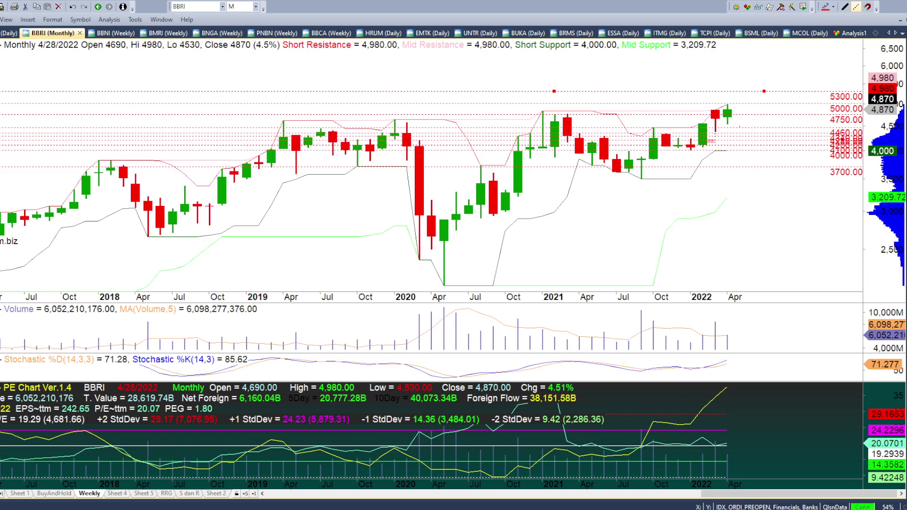
key(minus)
key(minus)
key(minus)
key(minus)
key(minus)
key(minus)
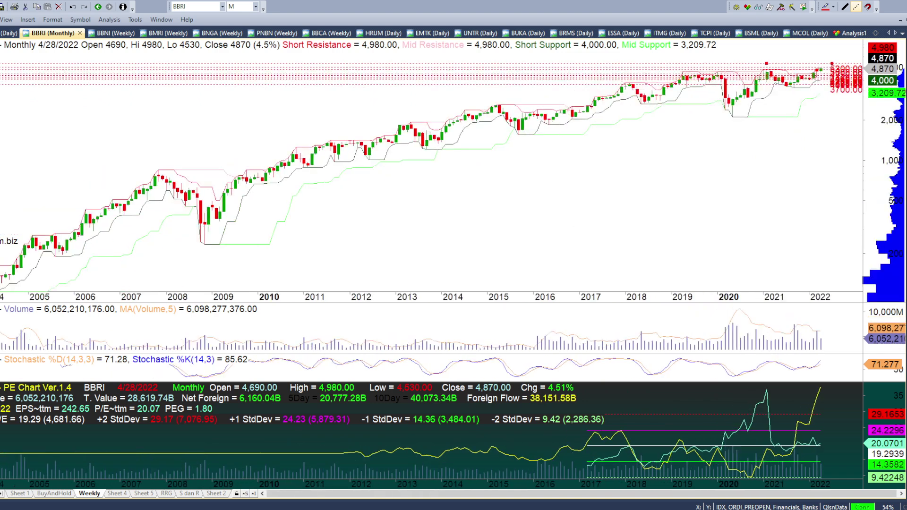
key(plus)
key(plus)
key(plus)
key(plus)
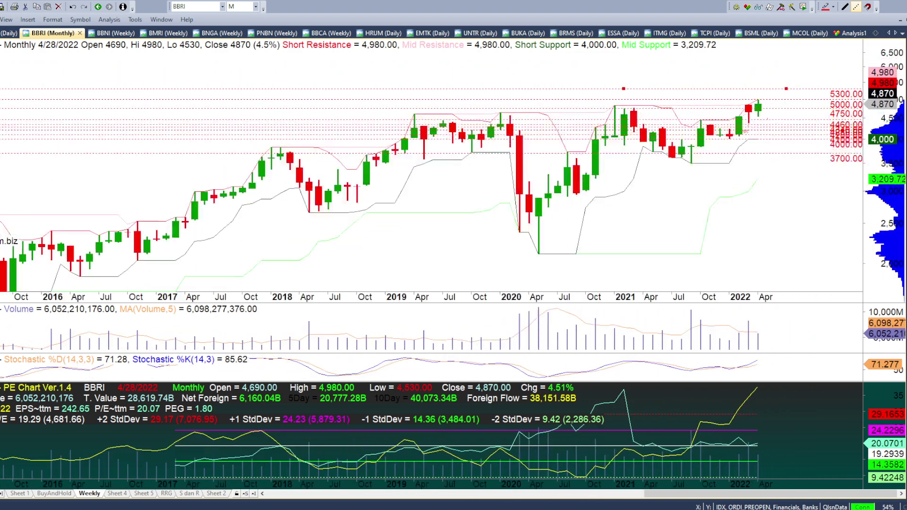
Check BBRI's recent candles against the marked levels at the daily and weekly intervals on the Weekly sheet.
key(d)
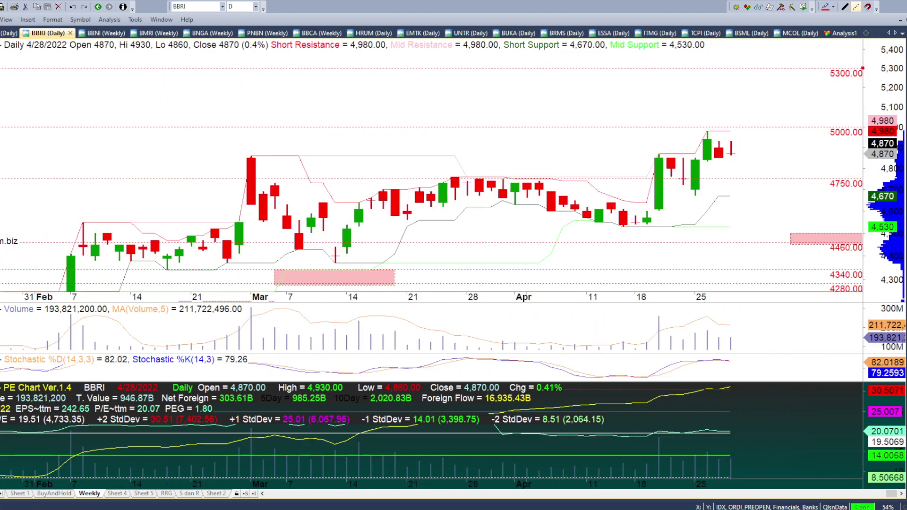
key(minus)
key(minus)
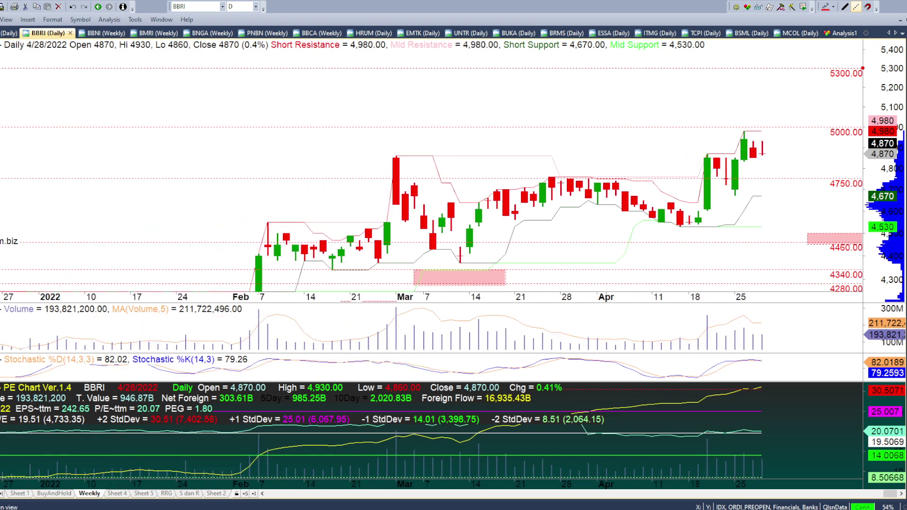
key(w)
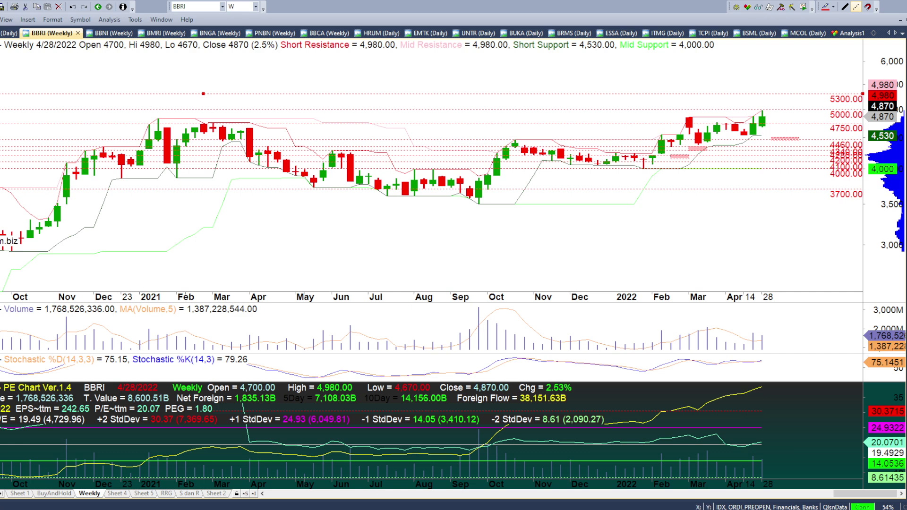
key(plus)
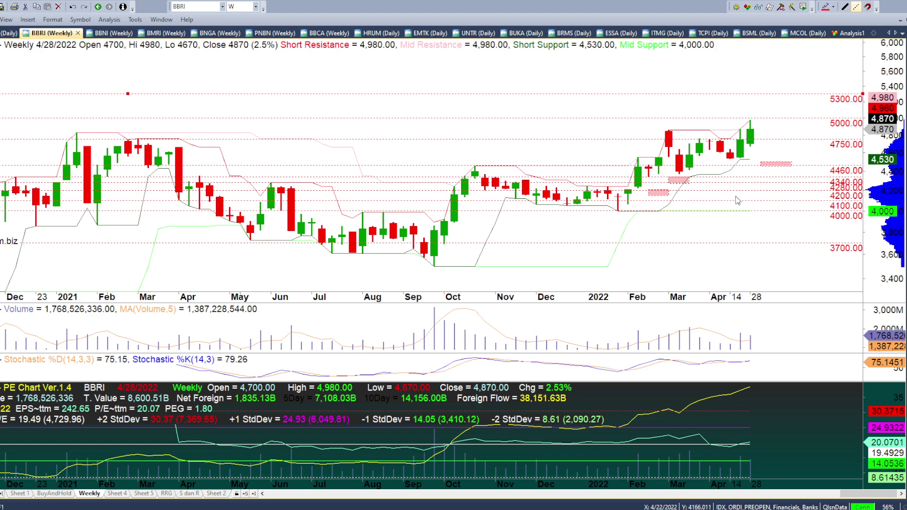
Show BBRI's daily chart on Sheet 1 and examine the recent candles against the Fibonacci and horizontal levels.
click(18, 493)
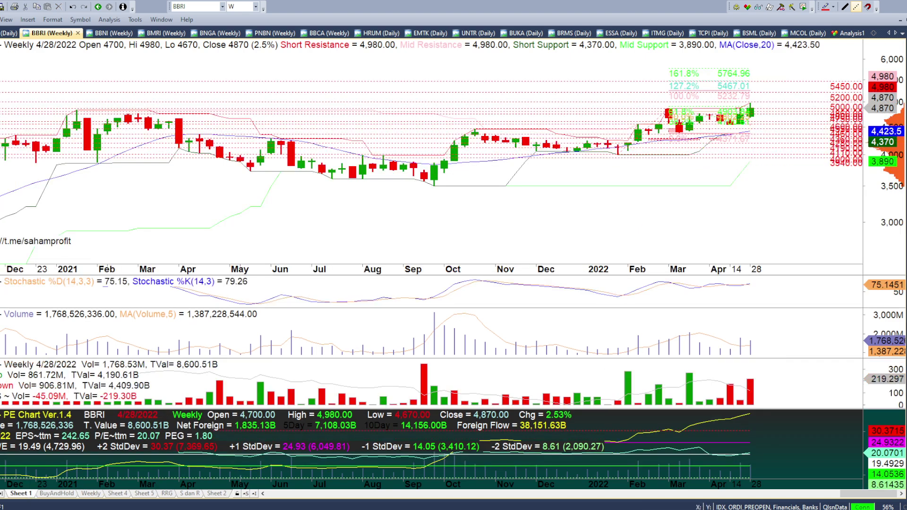
key(d)
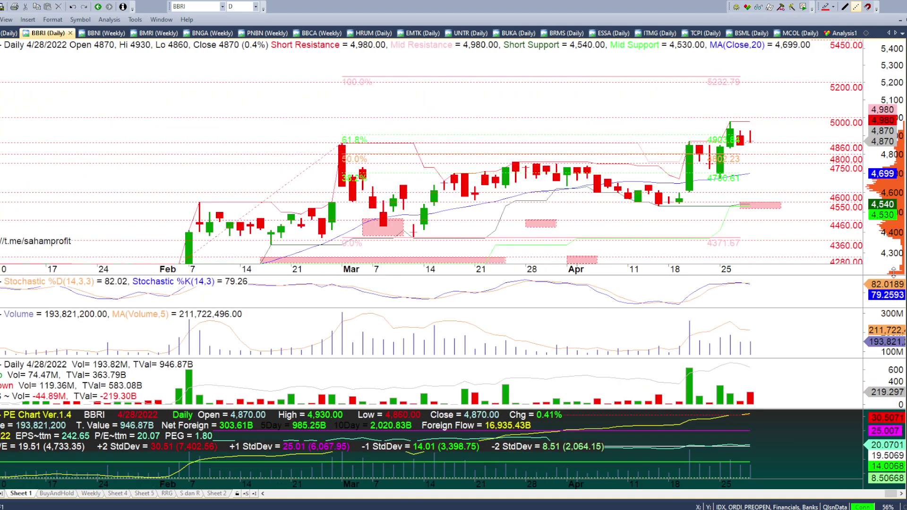
scroll(893, 273, up, 2)
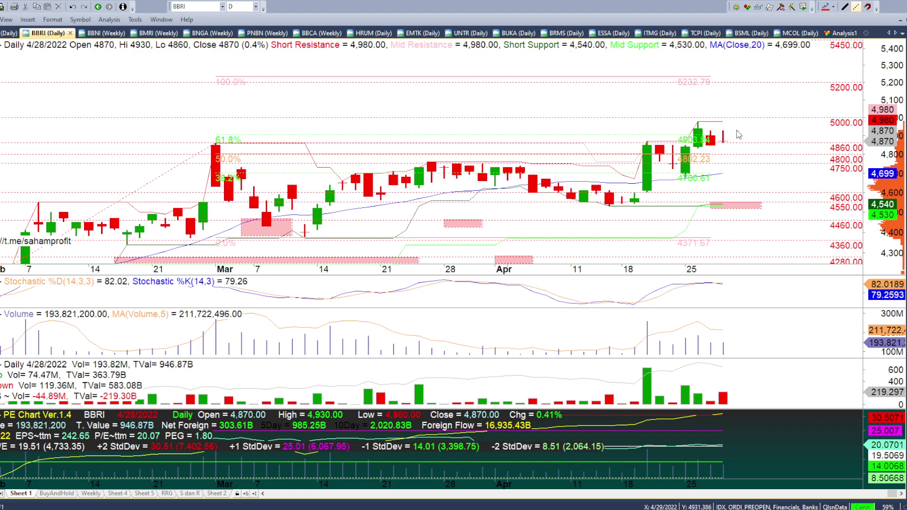
On BBNI's weekly chart, draw two support rectangles beyond the latest candle, one just below the 8650 line and one around the 7950 line.
click(99, 33)
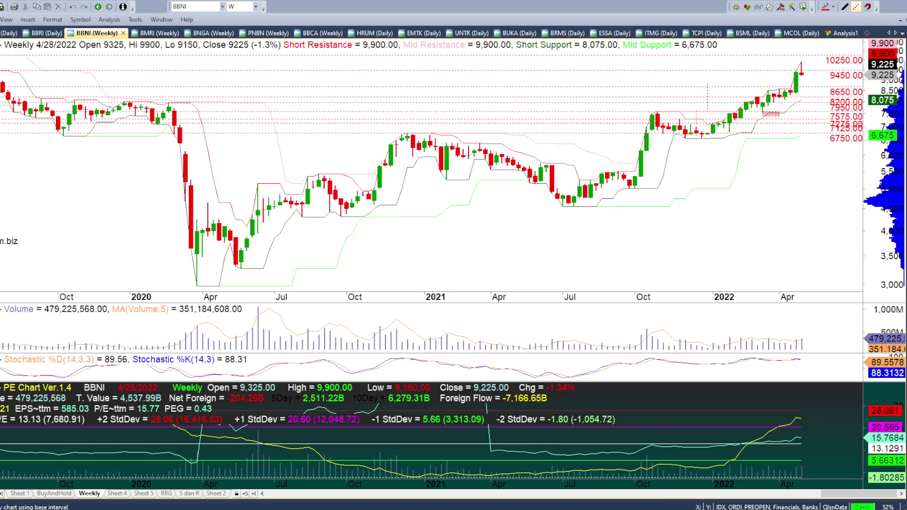
scroll(787, 484, up, 3)
scroll(787, 484, up, 3)
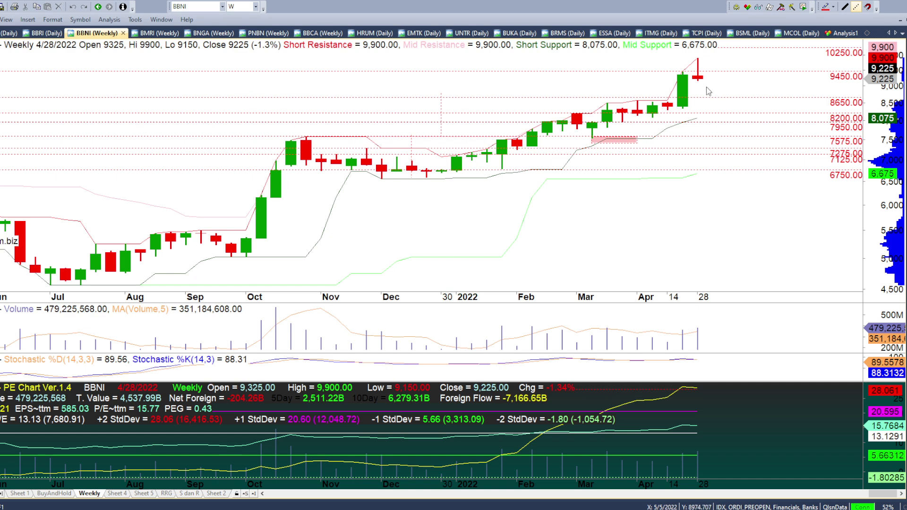
drag(876, 123, 882, 156)
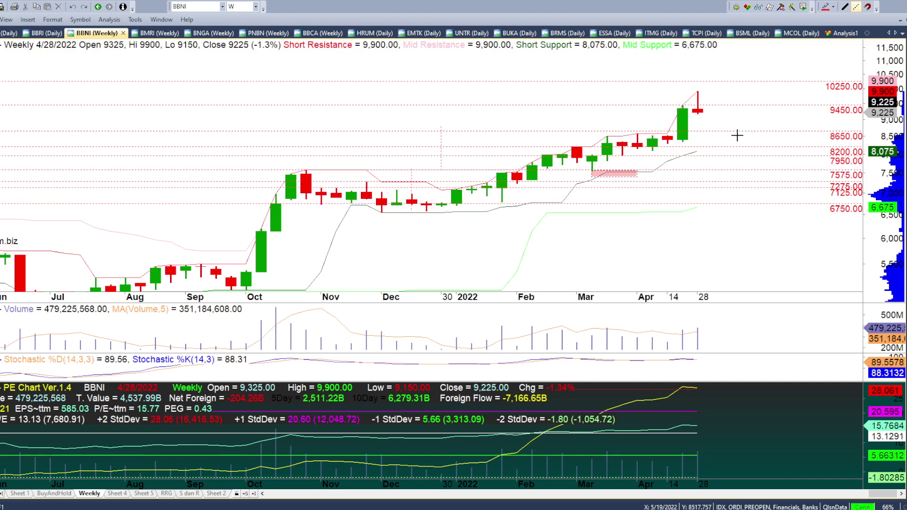
drag(726, 133, 787, 137)
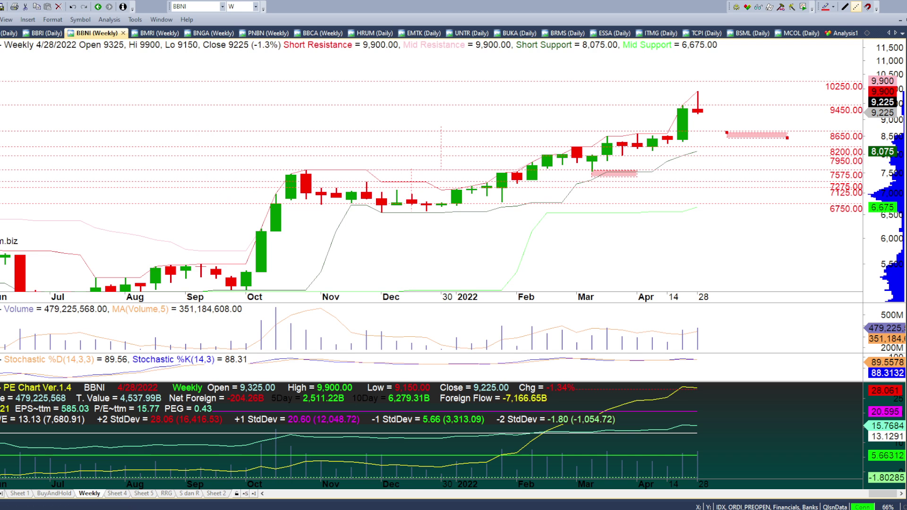
drag(742, 154, 818, 161)
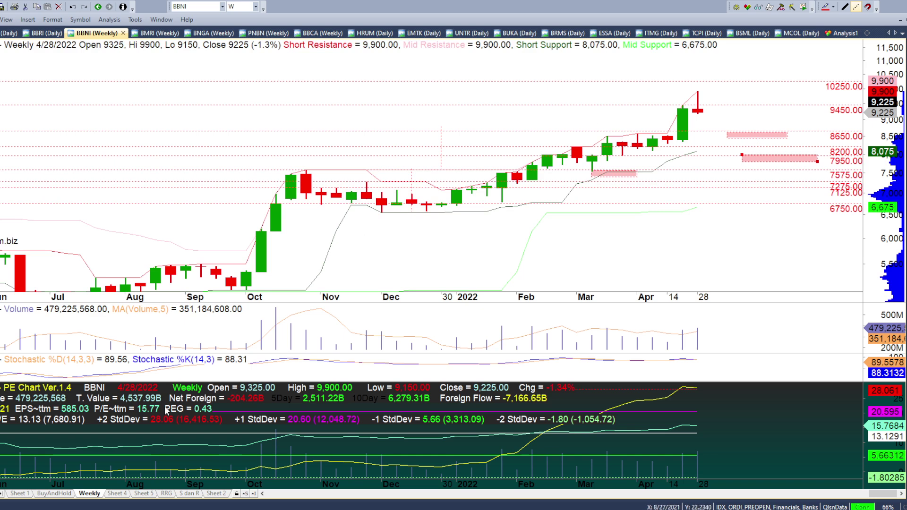
Show BBNI's daily chart on Sheet 1 and examine the recent candles against the marked support zones and resistance levels.
click(19, 493)
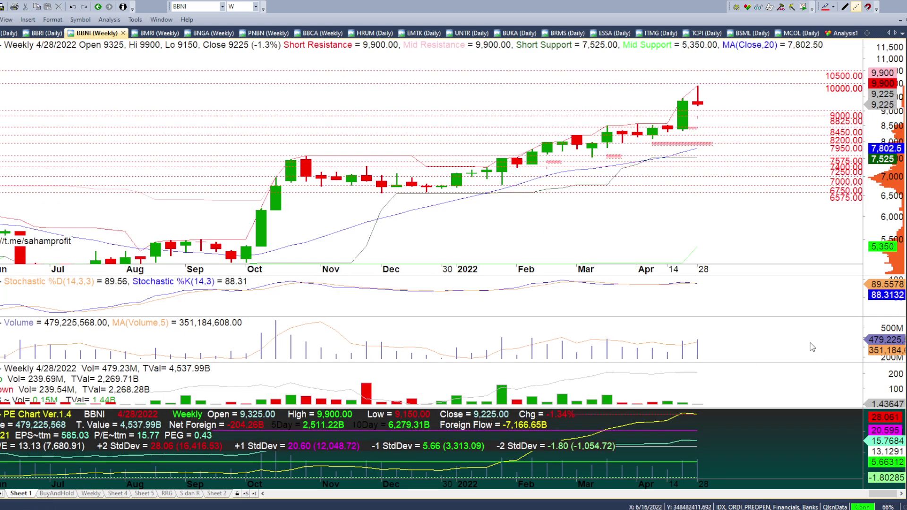
key(d)
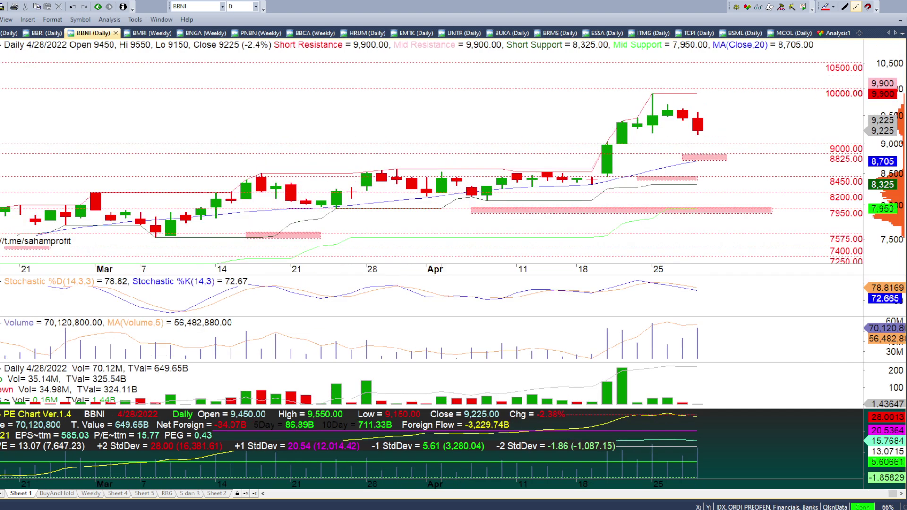
key(minus)
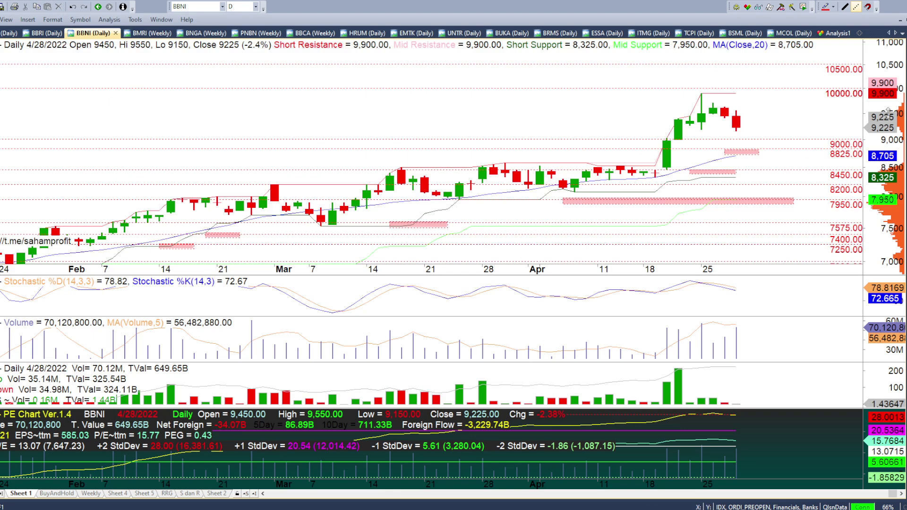
drag(886, 112, 888, 132)
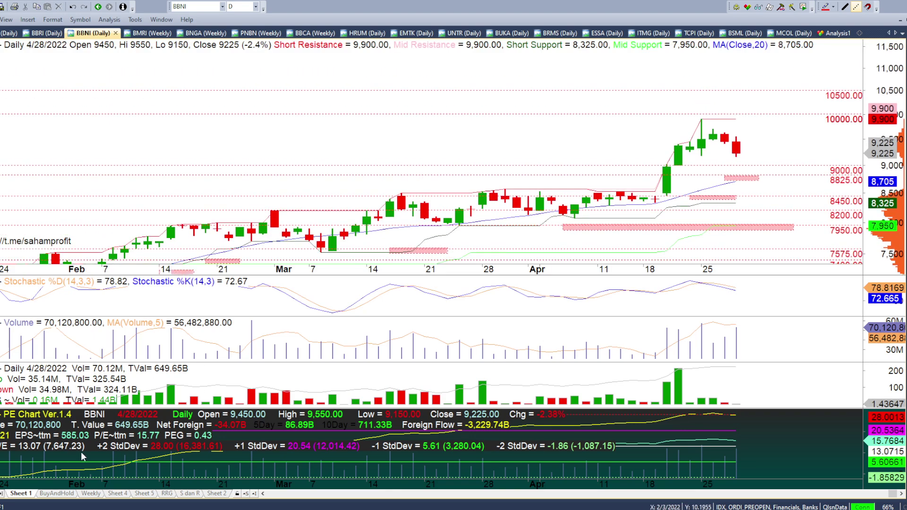
Compare the monthly returns and net foreign flows of BBNI and BBRI since 2016 on the BuyAndHold sheet.
click(55, 494)
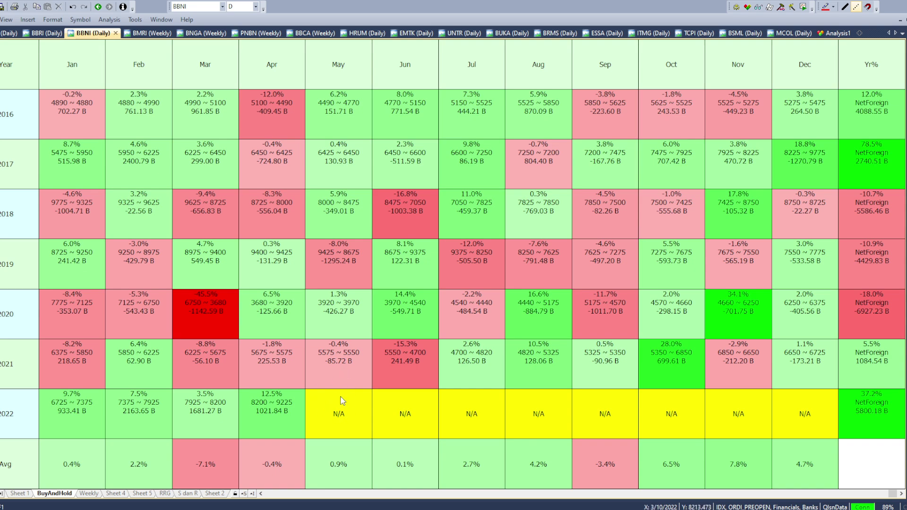
click(46, 33)
click(56, 493)
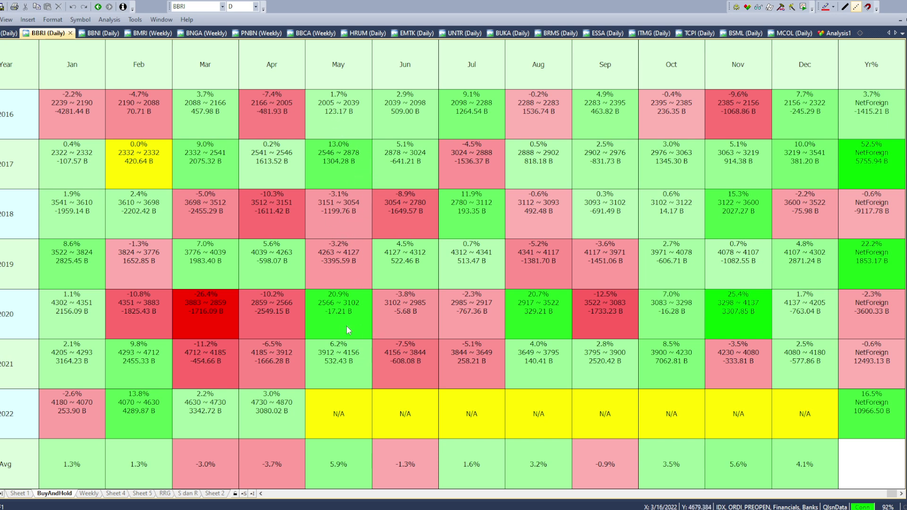
click(106, 34)
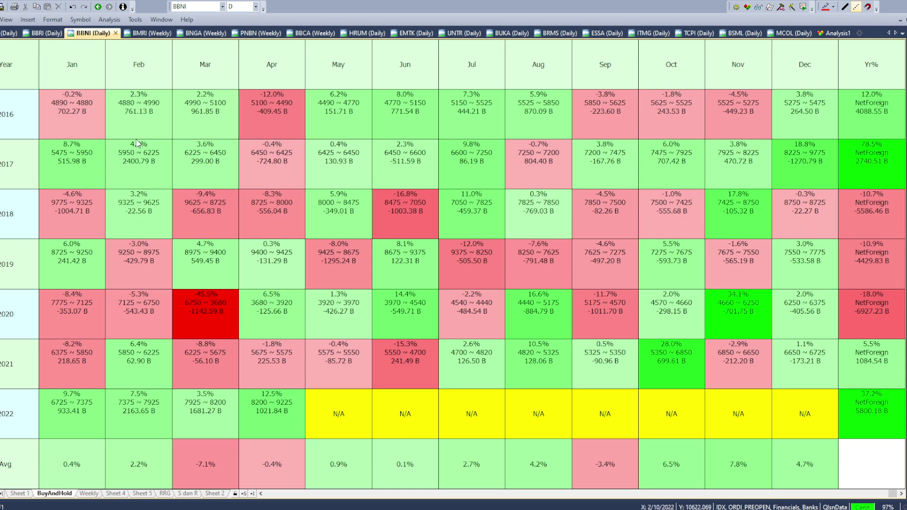
Examine BMRI's weekly chart, from the latest candles back through the price history to 2010.
click(150, 33)
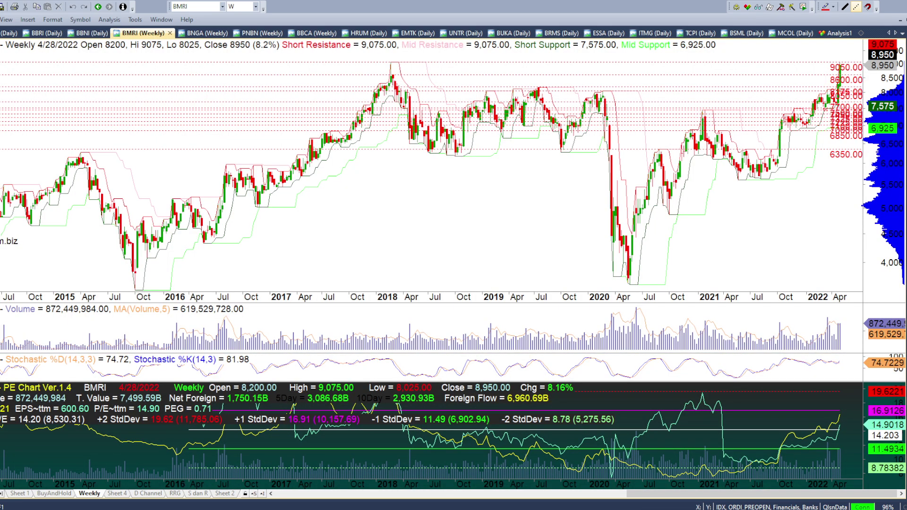
drag(628, 493, 858, 493)
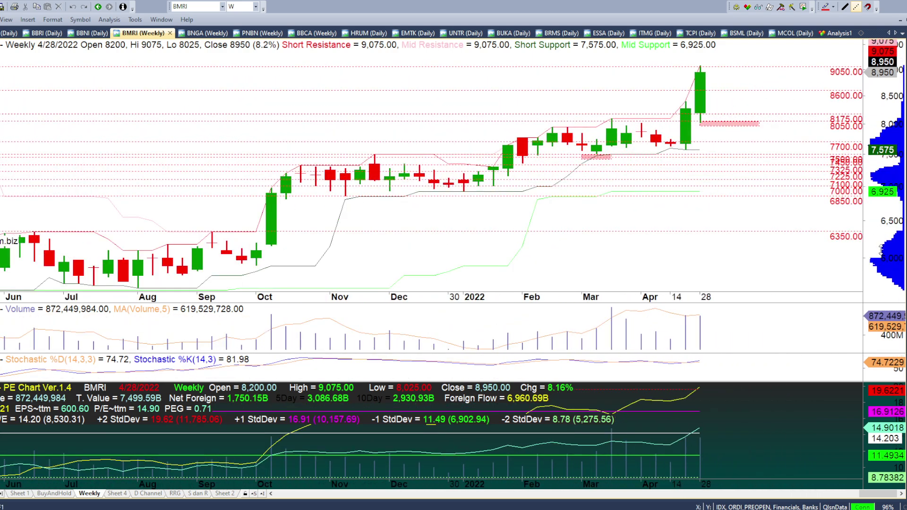
drag(701, 84, 701, 129)
scroll(425, 199, down, 8)
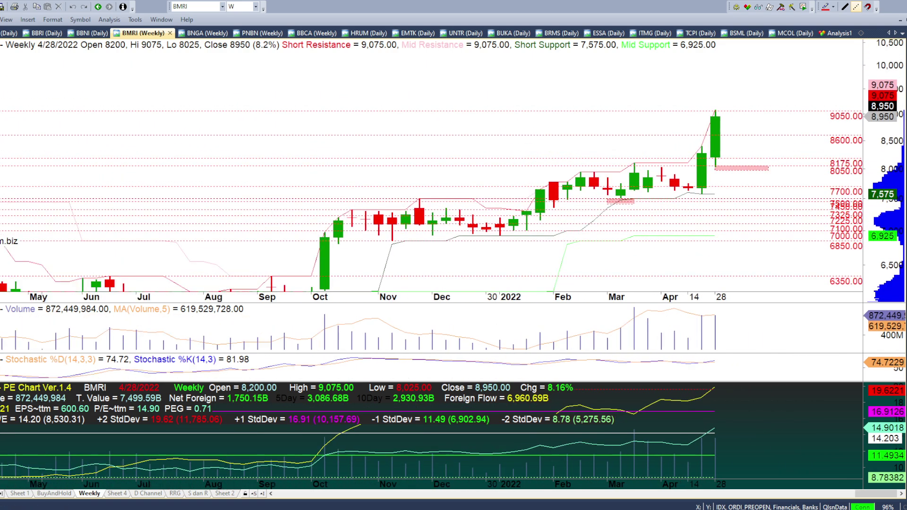
scroll(425, 199, down, 8)
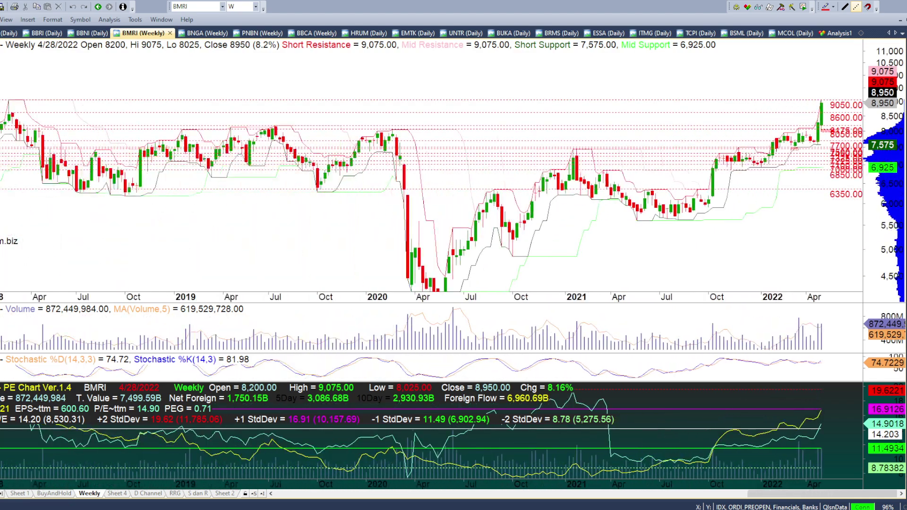
scroll(425, 198, down, 1)
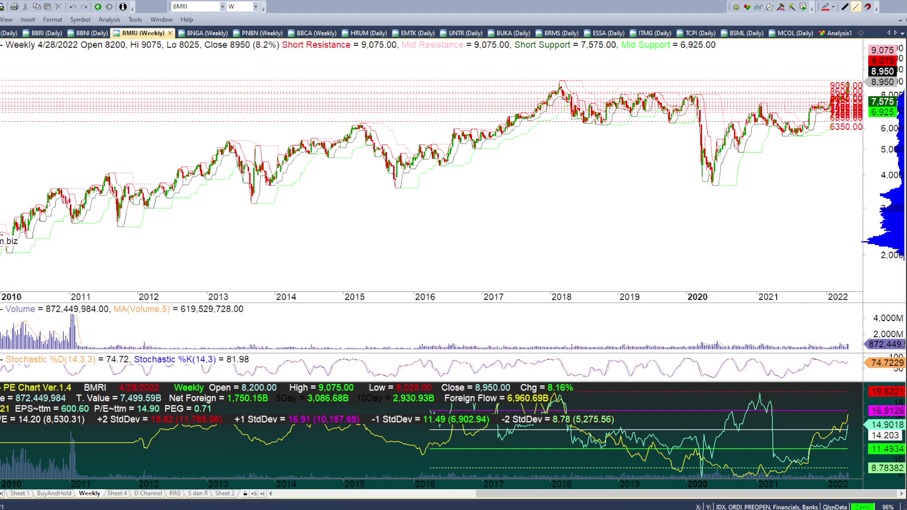
On BMRI's weekly chart, add resistance lines at 10000 and 9500 and draw a support rectangle just below the 8600 line.
drag(477, 493, 866, 494)
drag(878, 147, 878, 134)
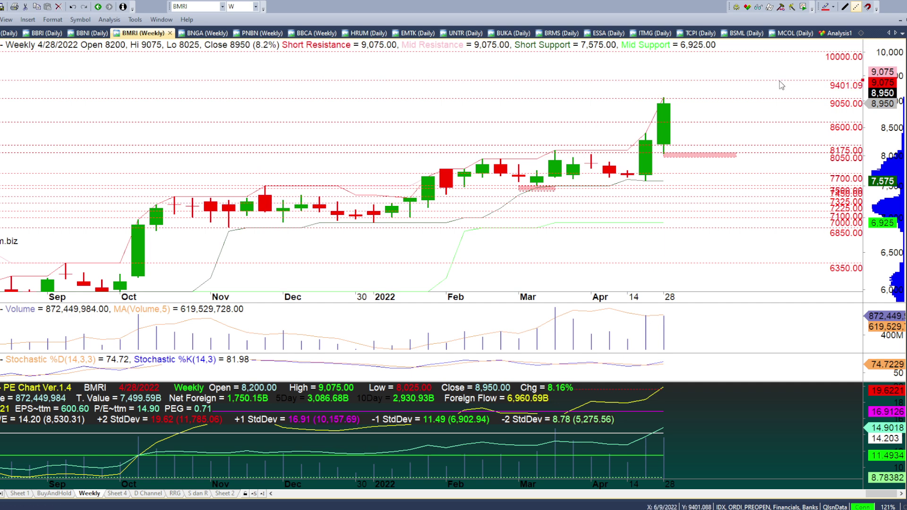
click(780, 84)
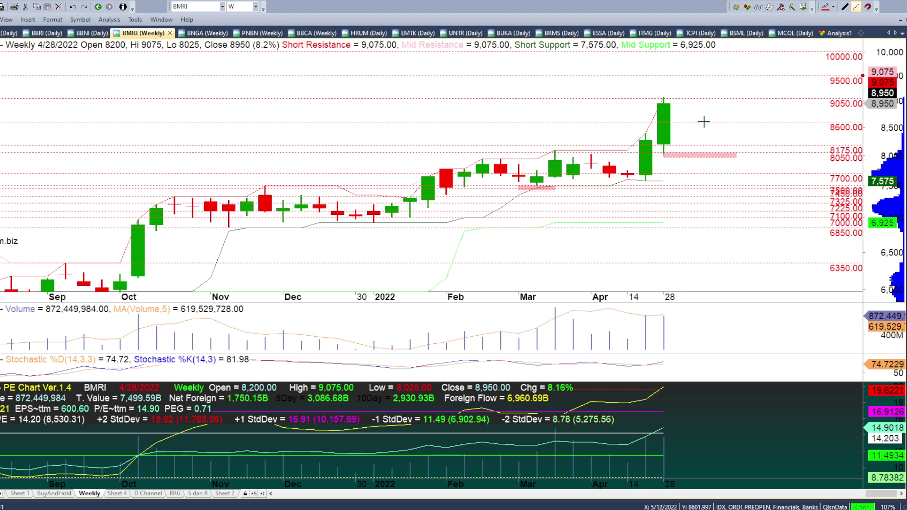
drag(700, 122, 754, 126)
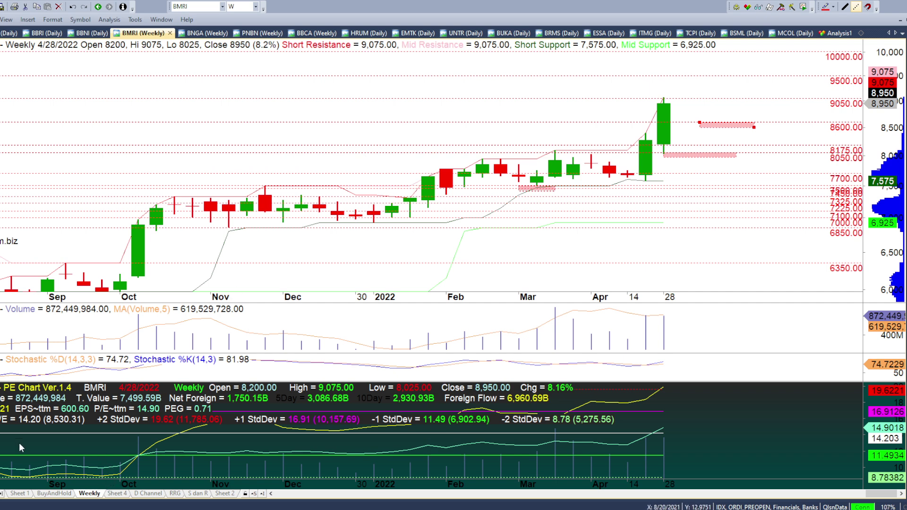
On BMRI's daily chart on Sheet 1, draw two support rectangles beyond the latest candle, just below the 8000 line and just above the 7500 line.
click(19, 493)
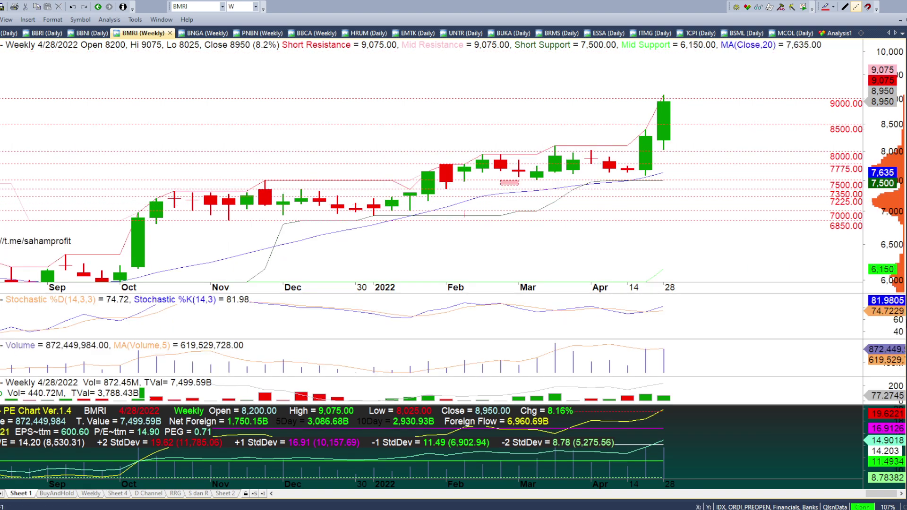
key(d)
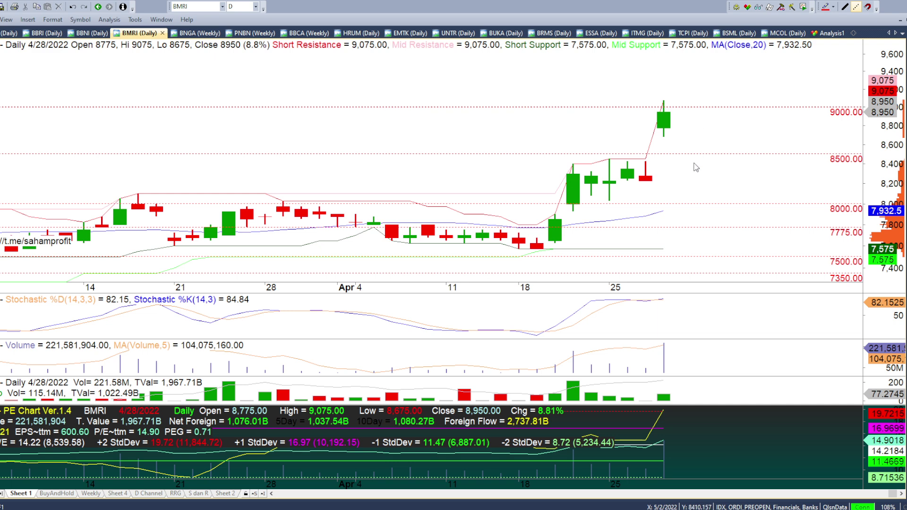
drag(880, 193, 903, 158)
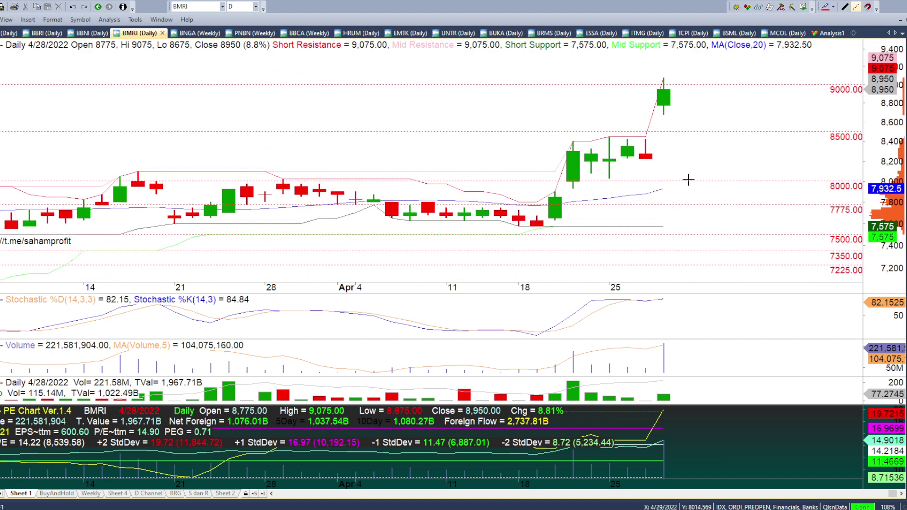
drag(699, 181, 754, 188)
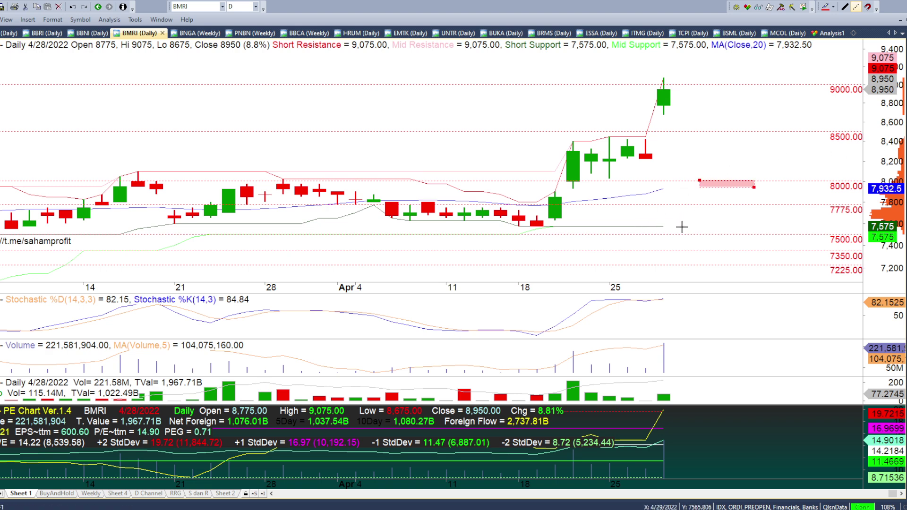
drag(681, 227, 754, 233)
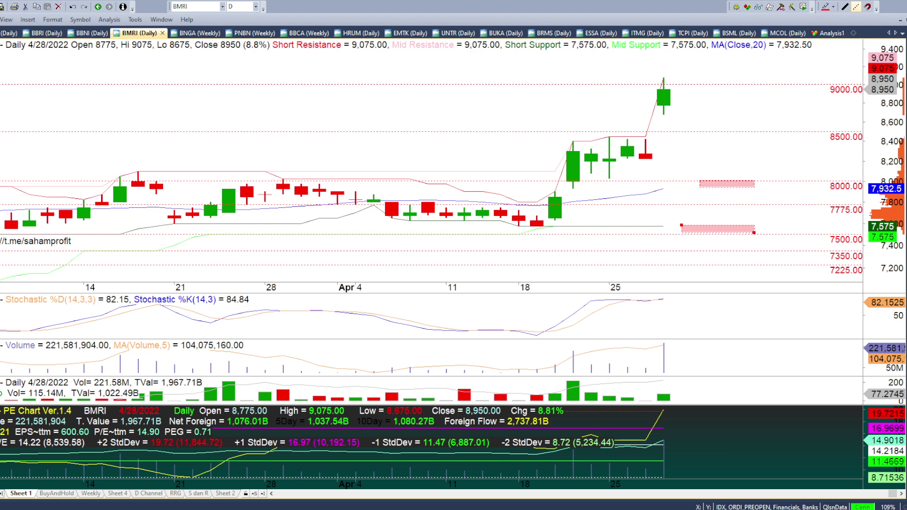
Check BMRI's monthly returns on the BuyAndHold sheet and return to the daily chart on Sheet 1.
click(56, 493)
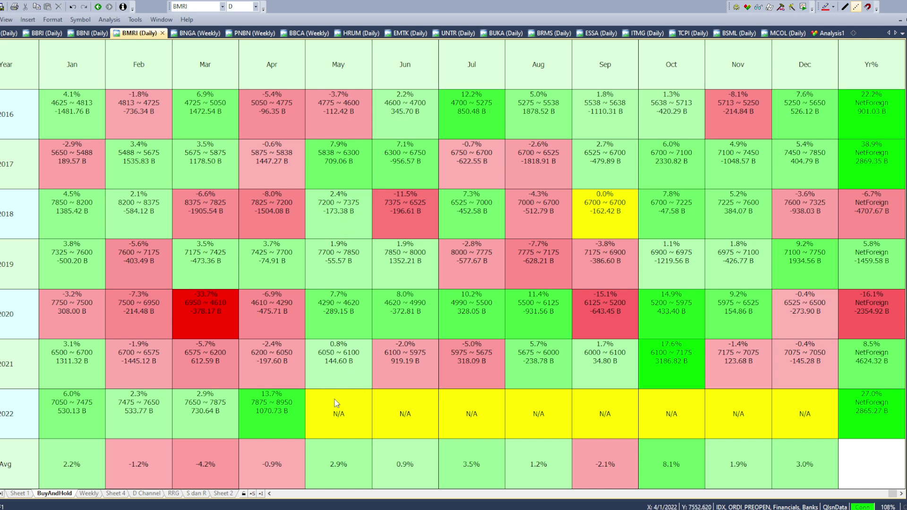
click(24, 494)
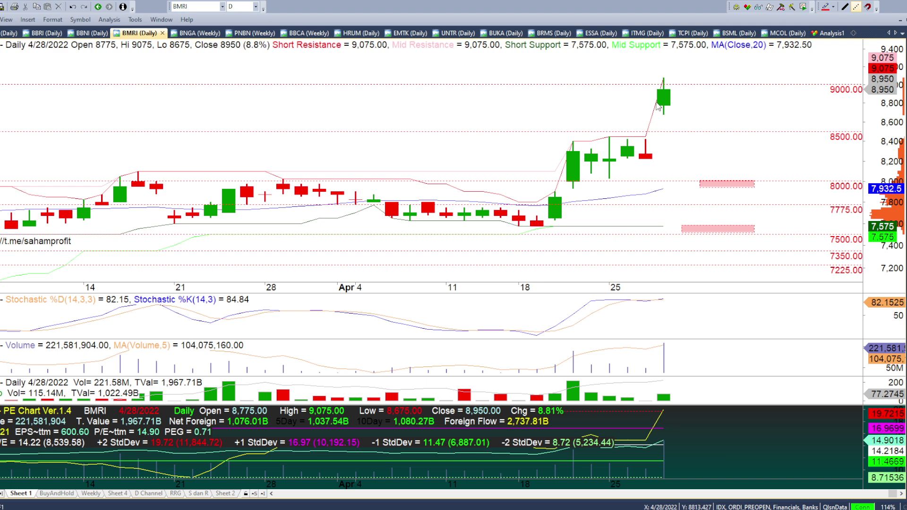
Add horizontal resistance lines at 9500 and 10000 above the latest candle on BMRI's daily chart.
drag(891, 158, 891, 223)
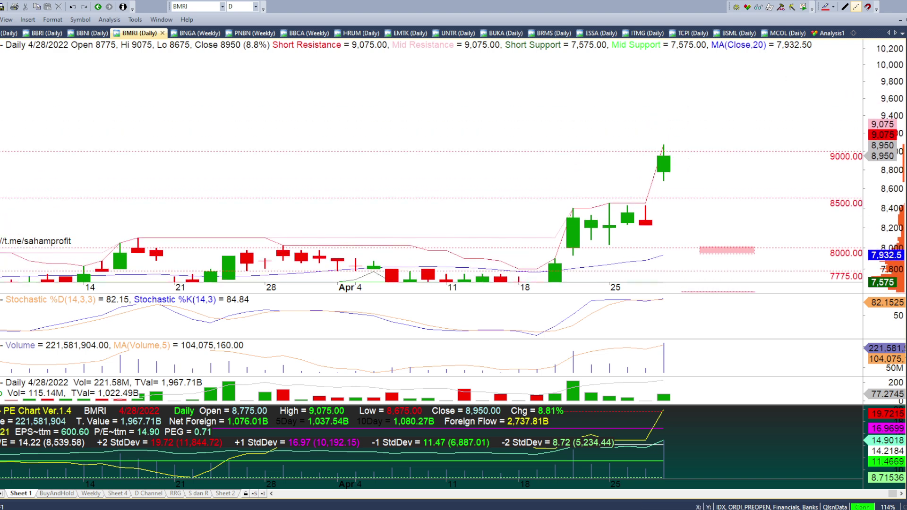
click(802, 91)
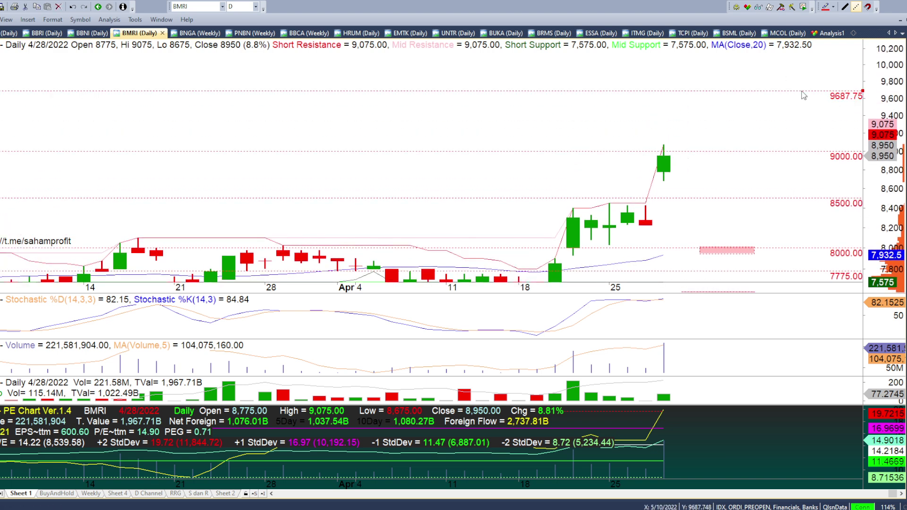
drag(802, 90, 802, 106)
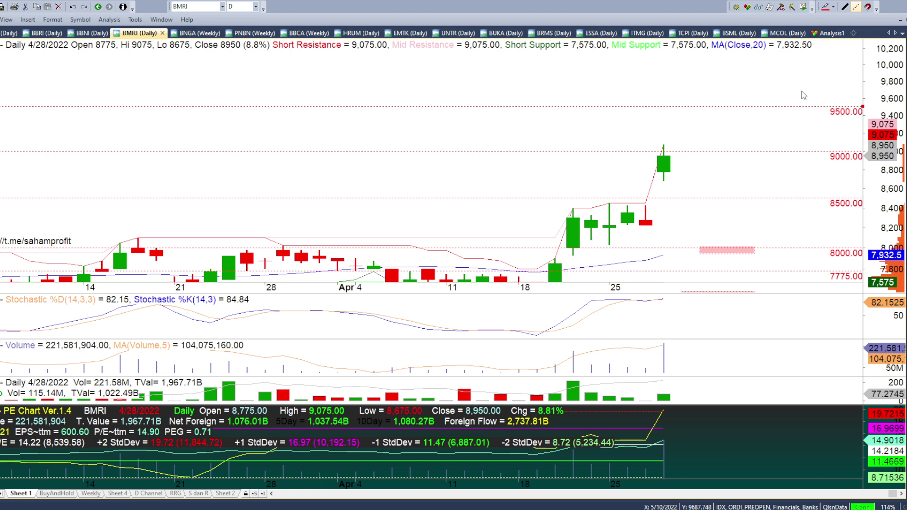
click(826, 83)
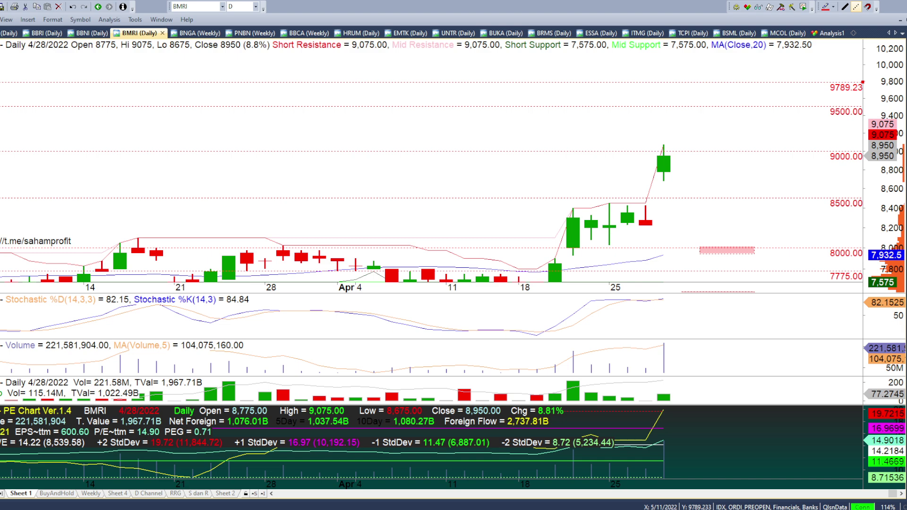
drag(826, 83, 828, 87)
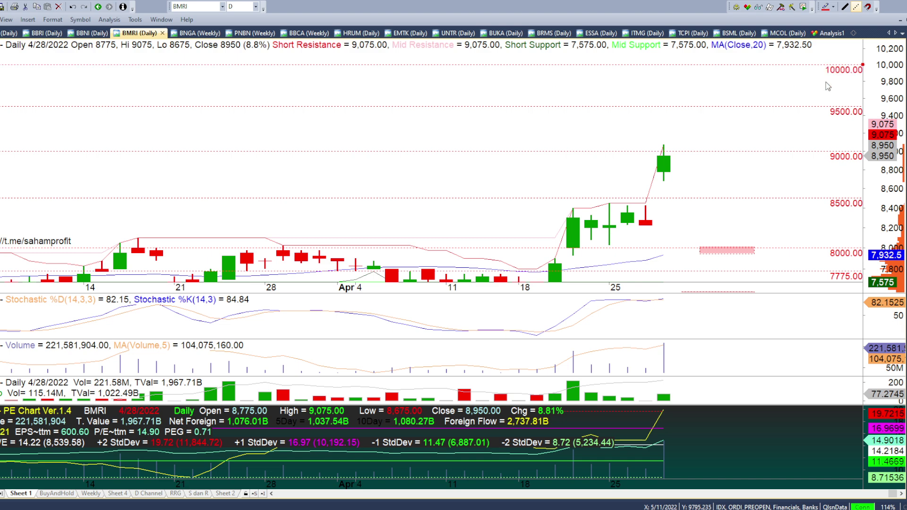
Check BMRI's recent price movement at the hourly interval and return to the daily interval.
drag(886, 156, 882, 87)
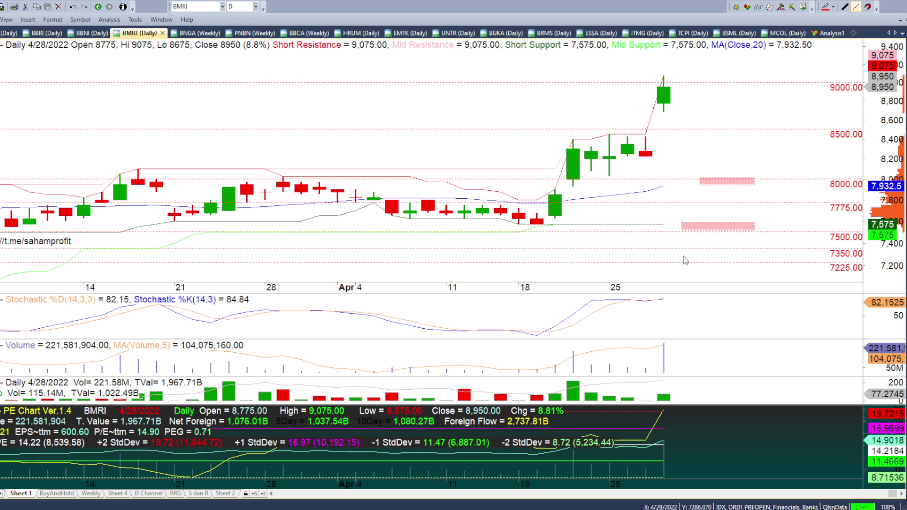
text(1h)
key(Return)
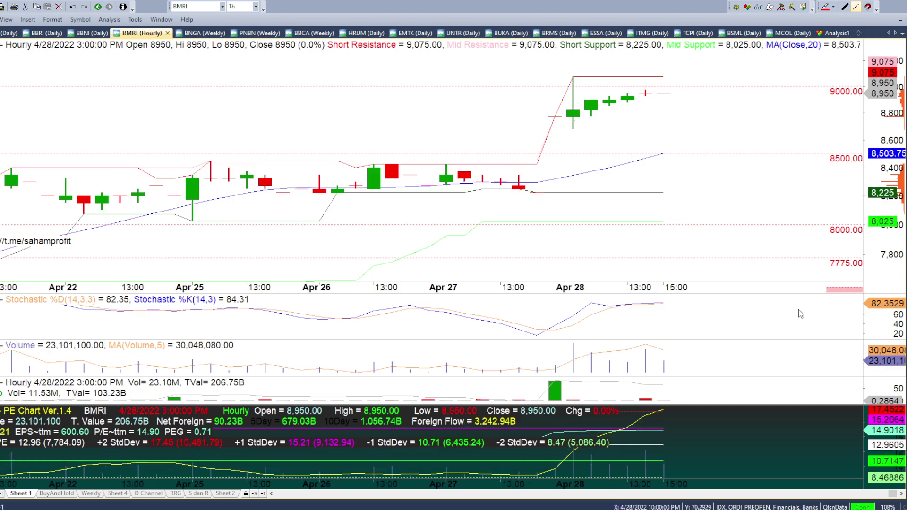
text(D)
key(Return)
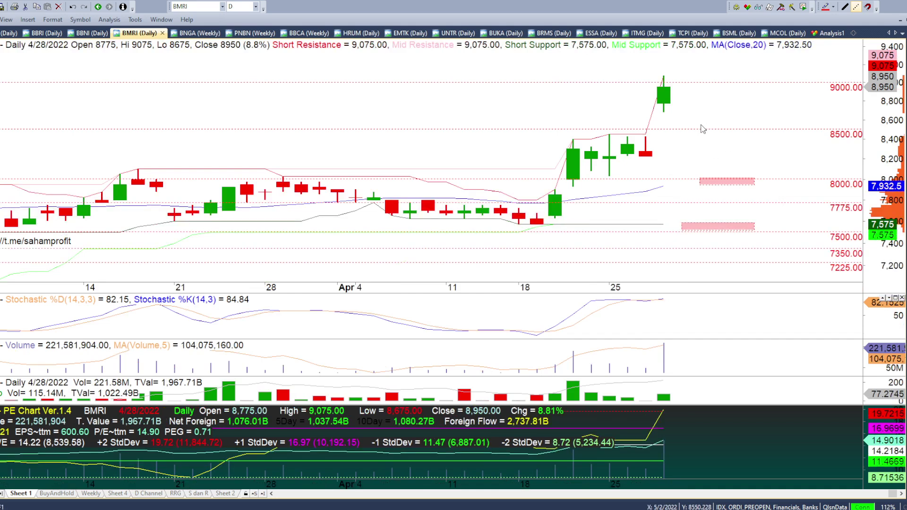
Review BNGA's weekly chart and delete the support rectangle at the 1025 line on its daily chart on Sheet 1.
click(192, 33)
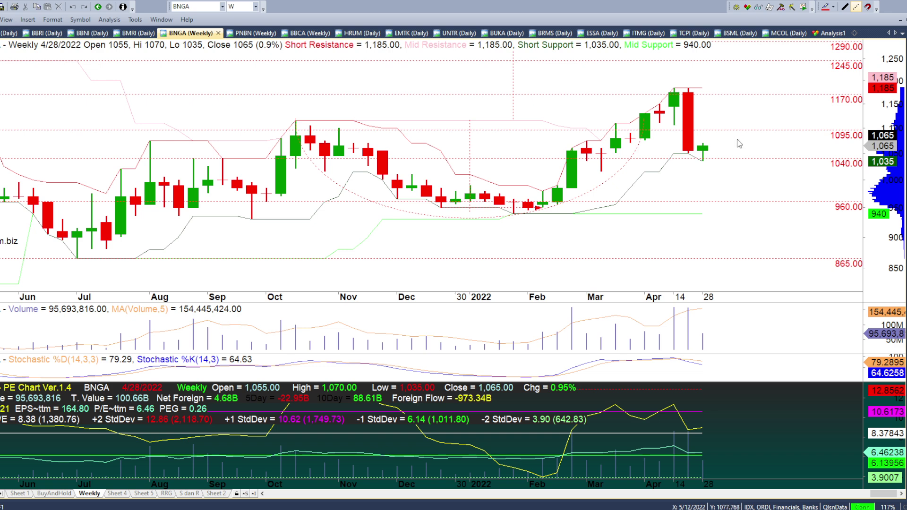
scroll(870, 142, up, 2)
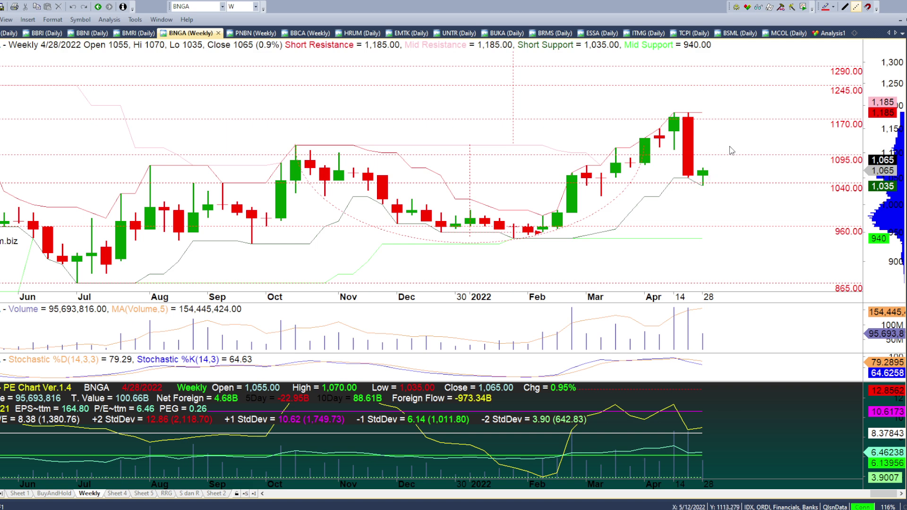
click(23, 494)
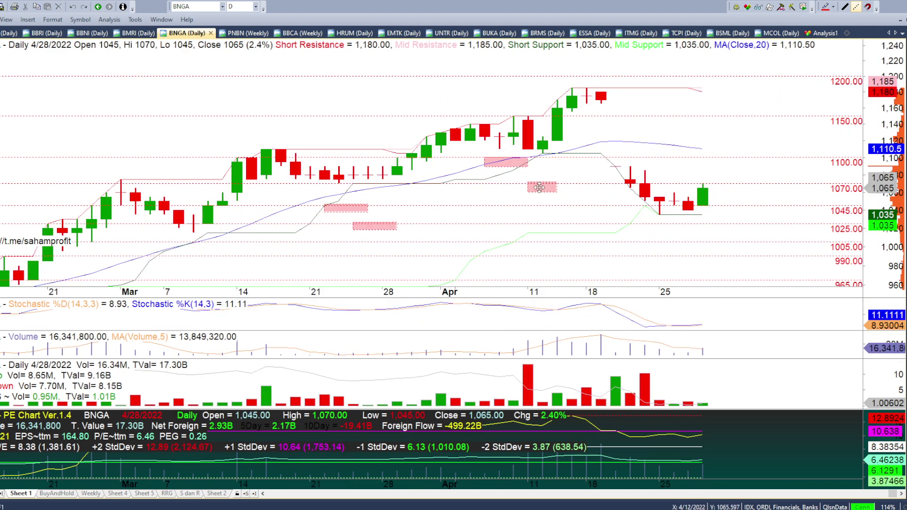
click(376, 230)
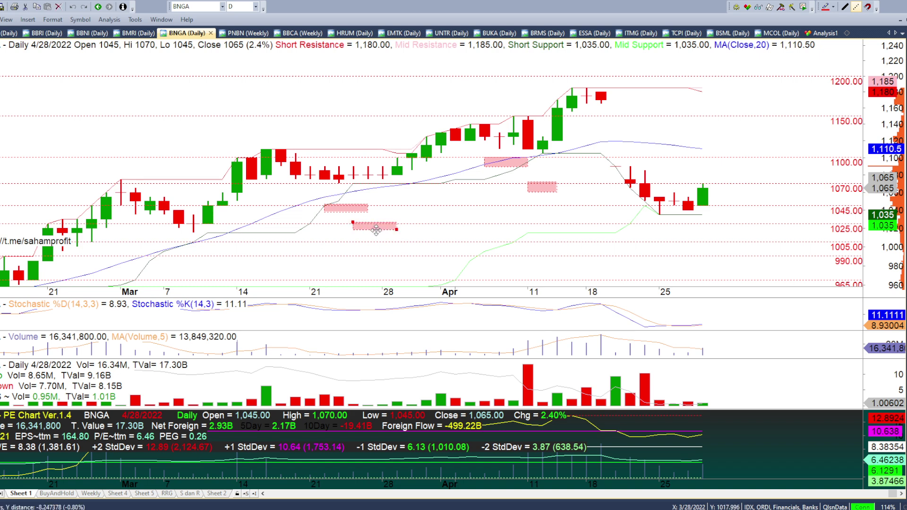
key(Delete)
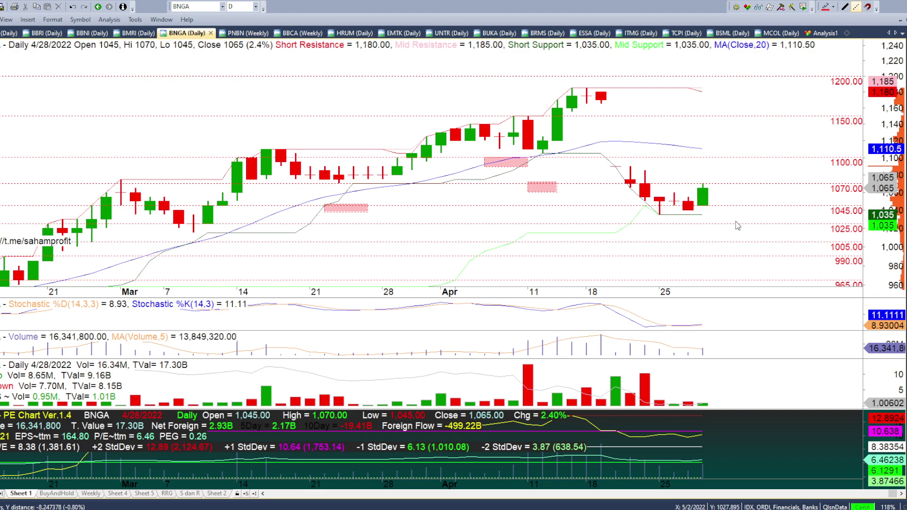
Review BNGA's daily price history and its monthly returns on the BuyAndHold sheet, returning to the daily chart on Sheet 1.
scroll(886, 247, down, 5)
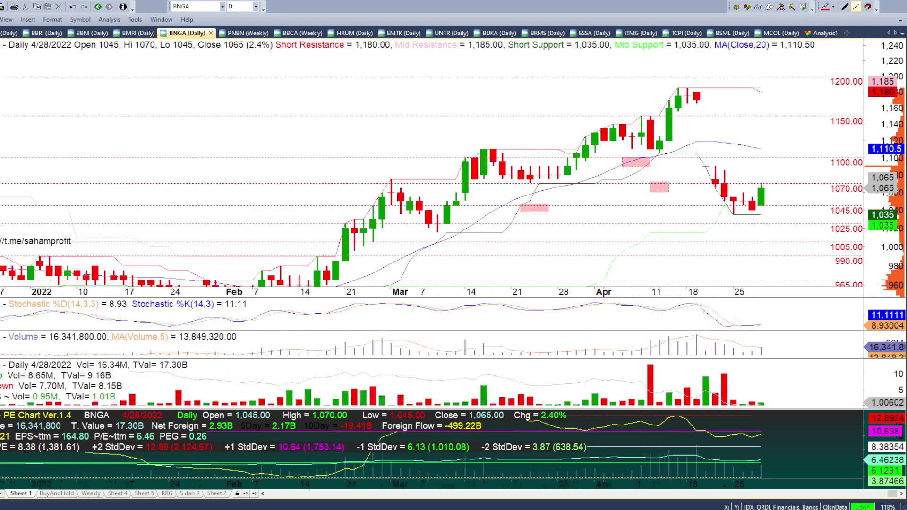
drag(886, 247, 853, 166)
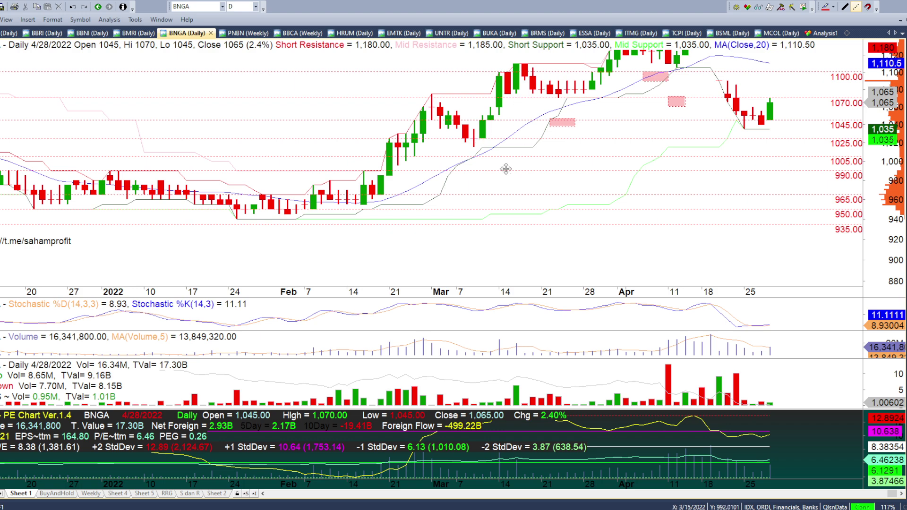
scroll(792, 188, up, 2)
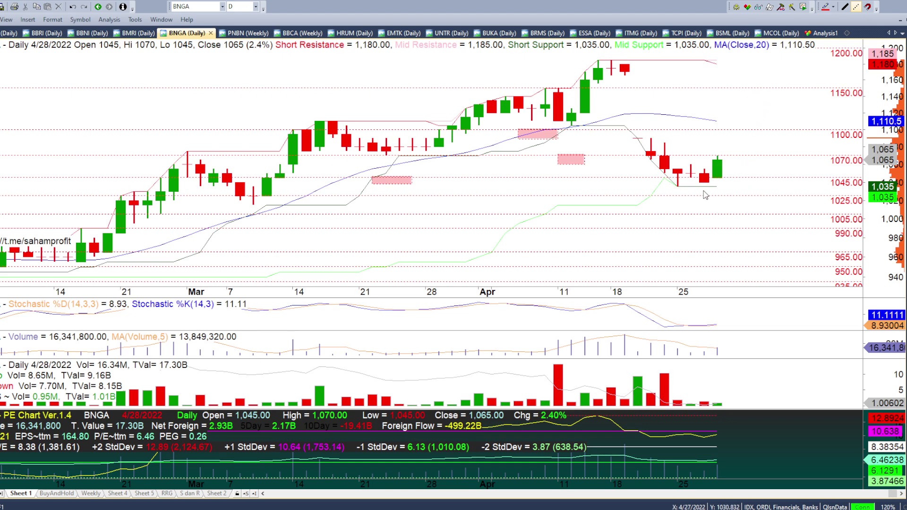
click(57, 493)
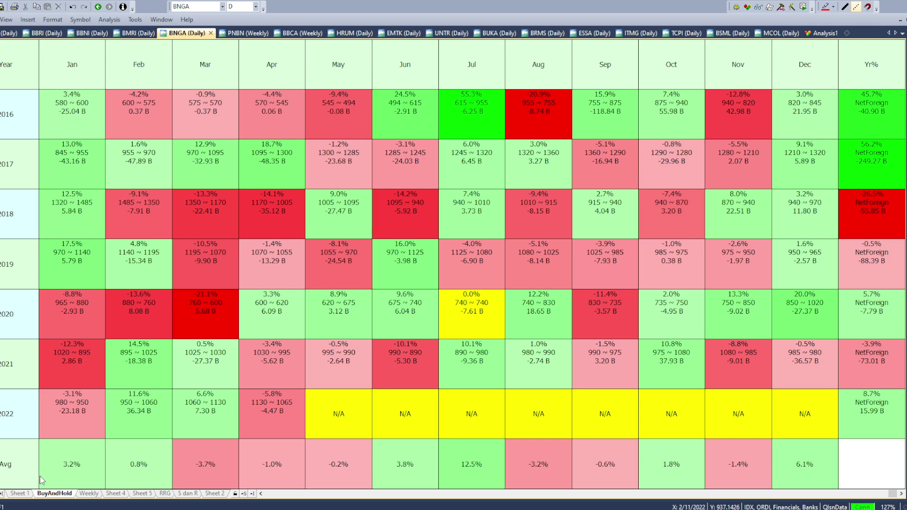
click(17, 493)
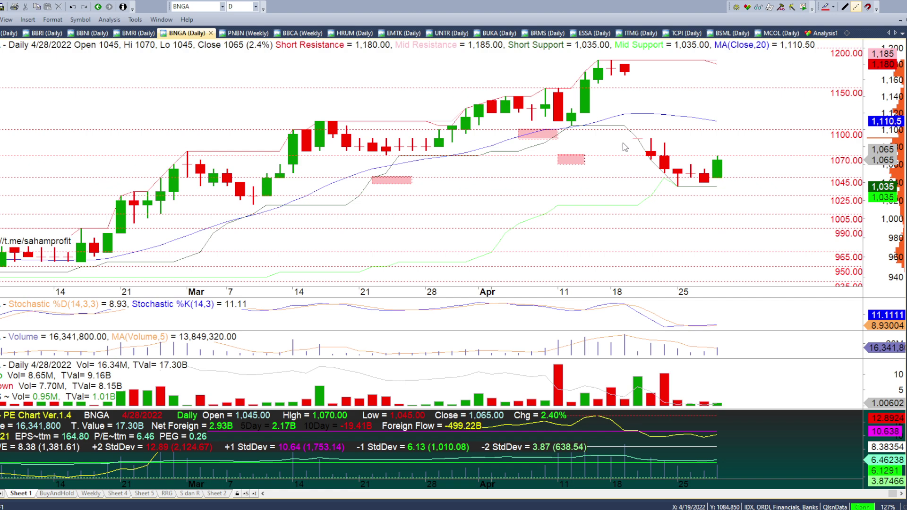
Draw support rectangles just below the 920 and 835 lines, ahead of the latest candle, on PNBN's daily chart on Sheet 1.
click(222, 34)
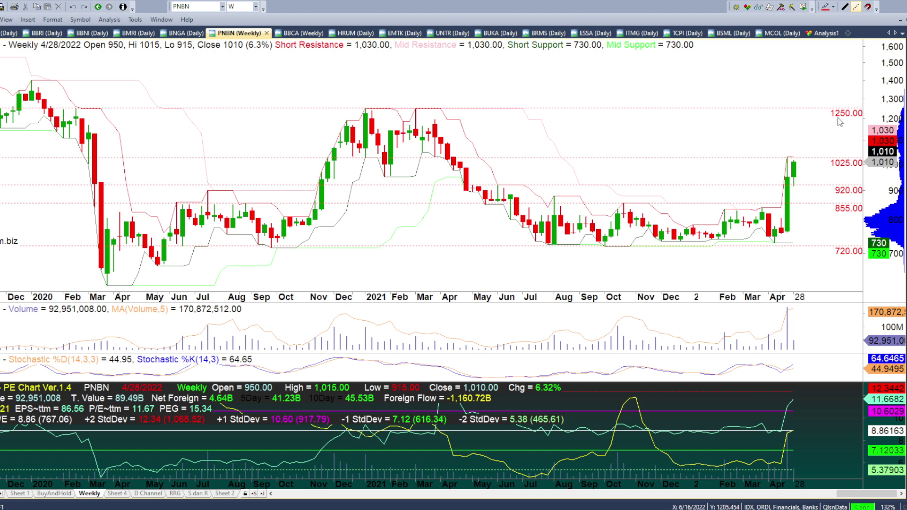
click(26, 494)
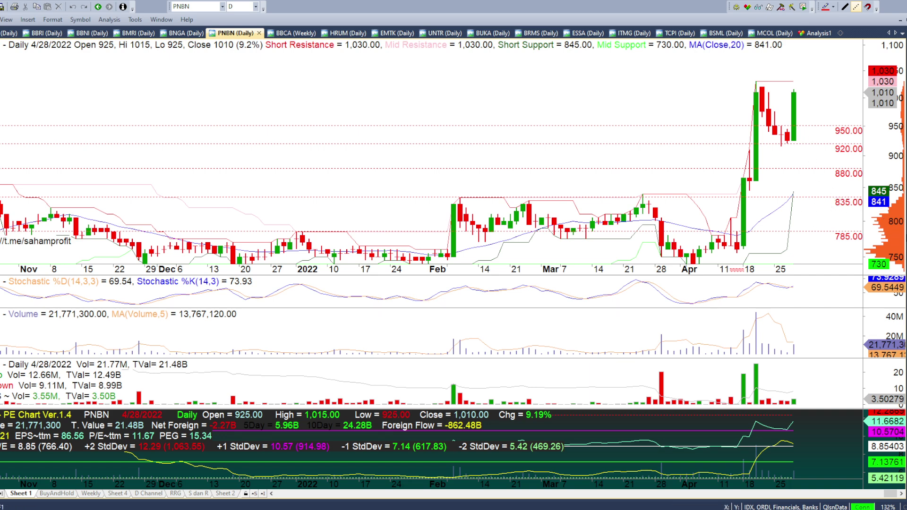
scroll(425, 180, up, 5)
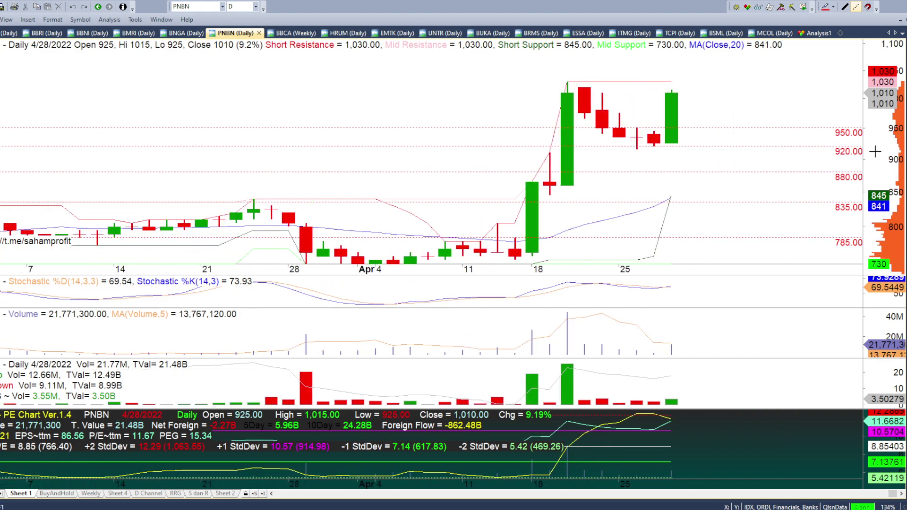
drag(705, 146, 741, 153)
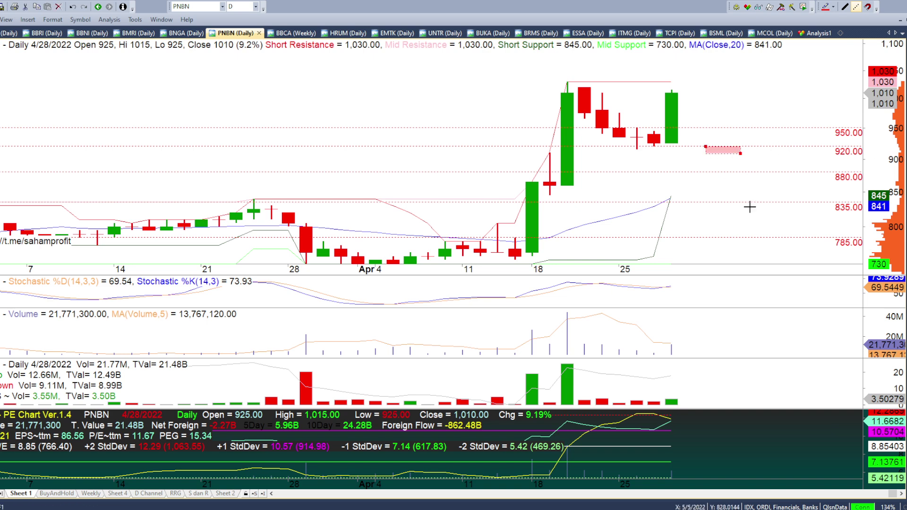
drag(723, 202, 776, 207)
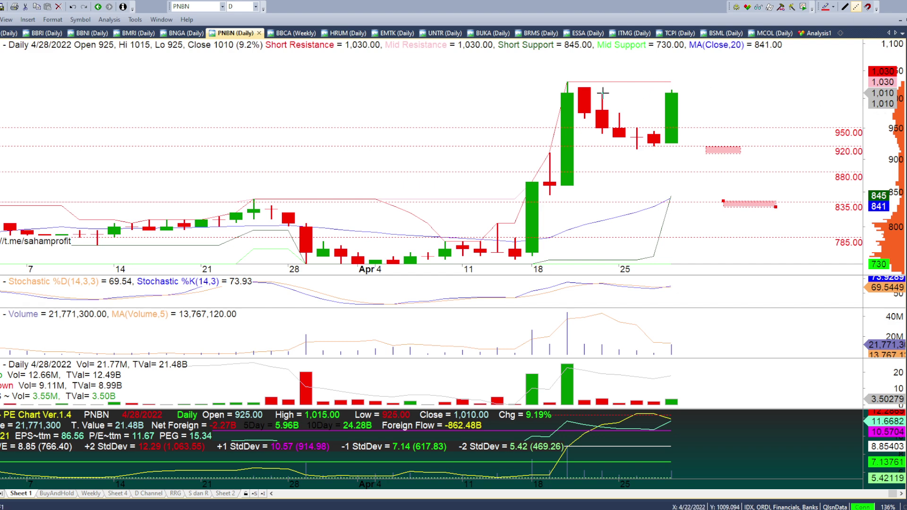
Add horizontal resistance lines at 1030, 1110 and 1200 on PNBN's daily chart, using the early 2021 price peaks for the upper levels.
click(629, 81)
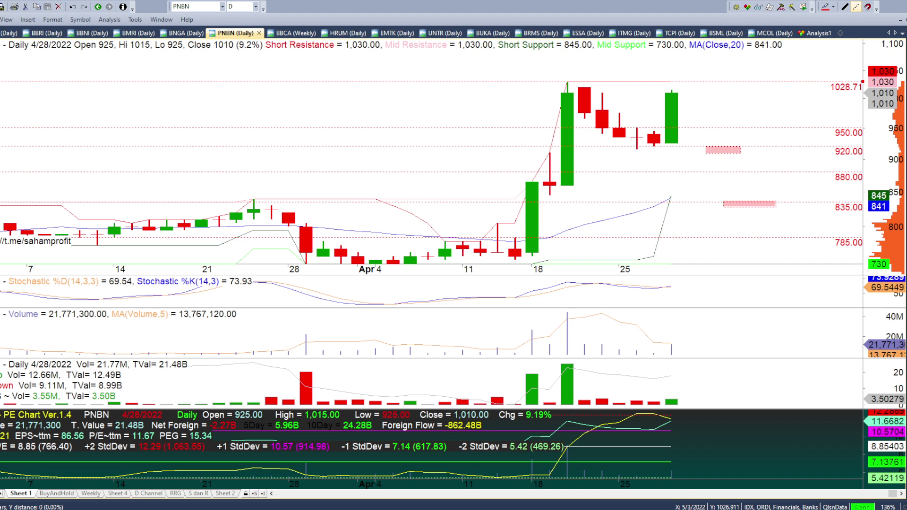
drag(719, 84, 718, 83)
drag(892, 141, 887, 181)
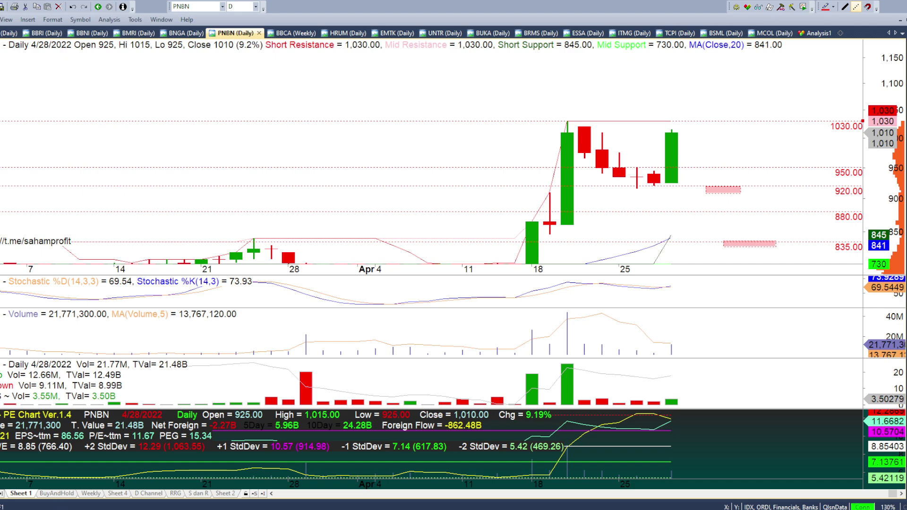
scroll(425, 156, down, 5)
scroll(425, 156, down, 8)
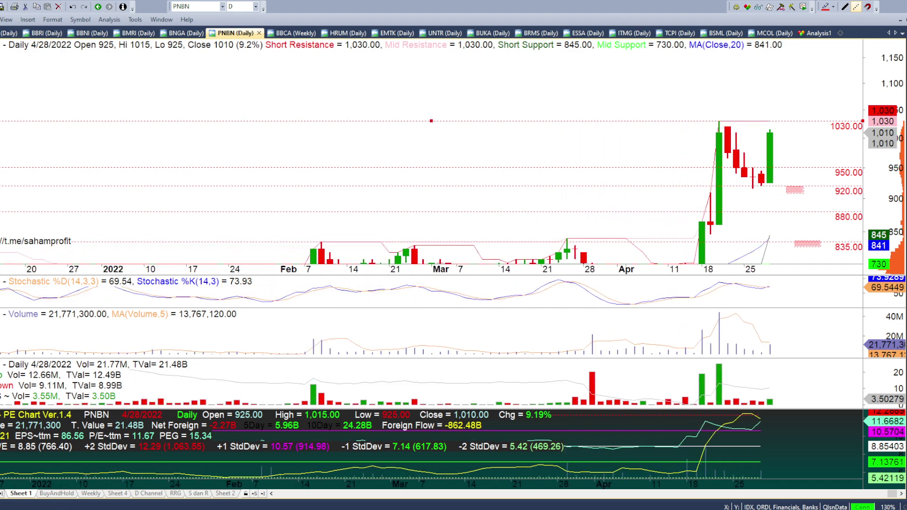
scroll(425, 156, down, 8)
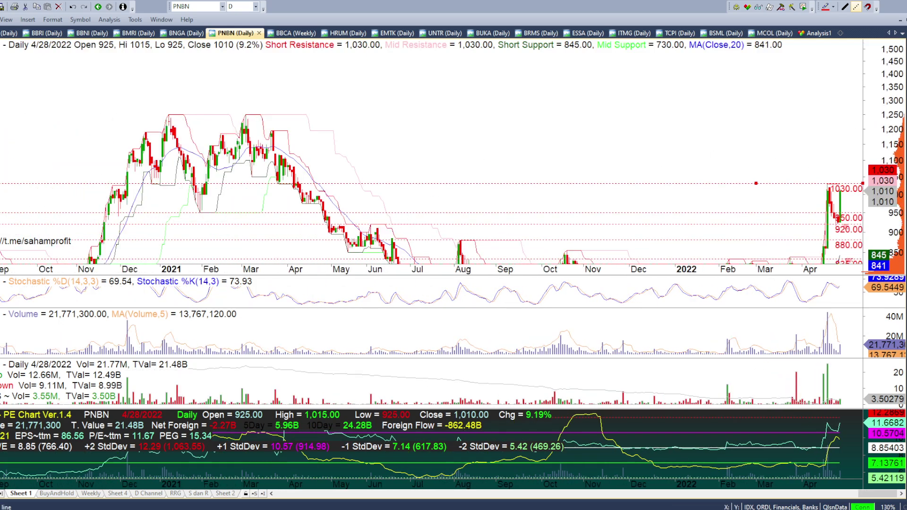
drag(320, 146, 132, 153)
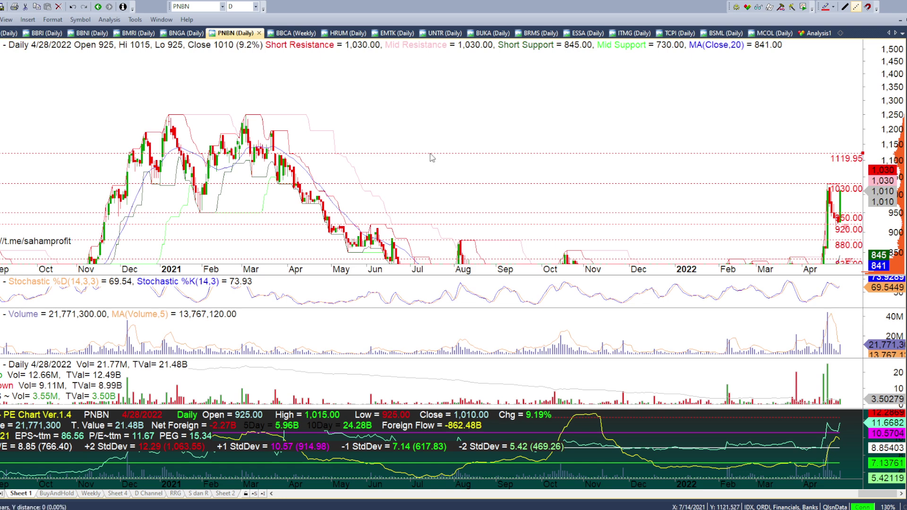
drag(428, 152, 431, 156)
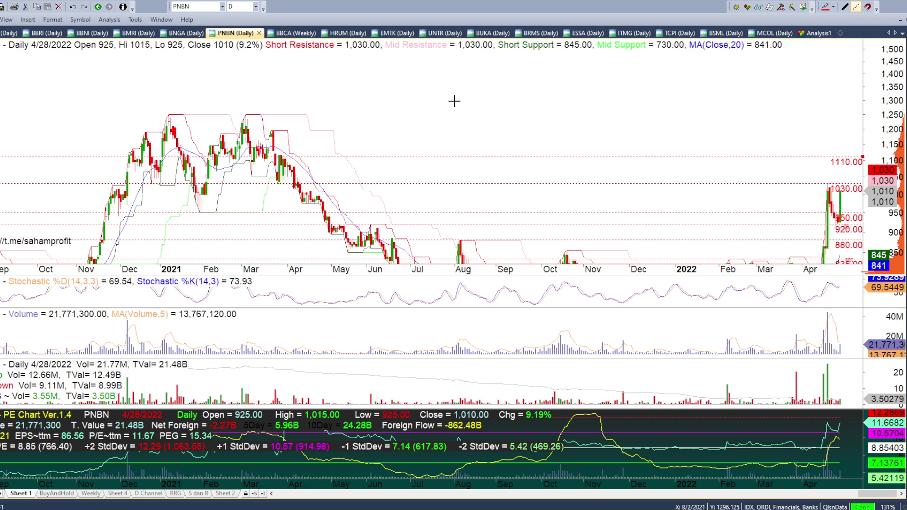
drag(425, 120, 163, 133)
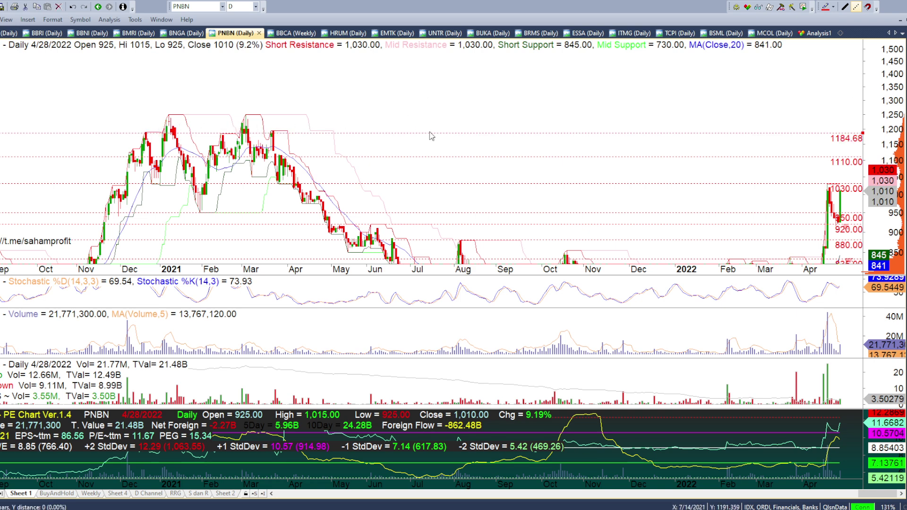
drag(432, 133, 431, 136)
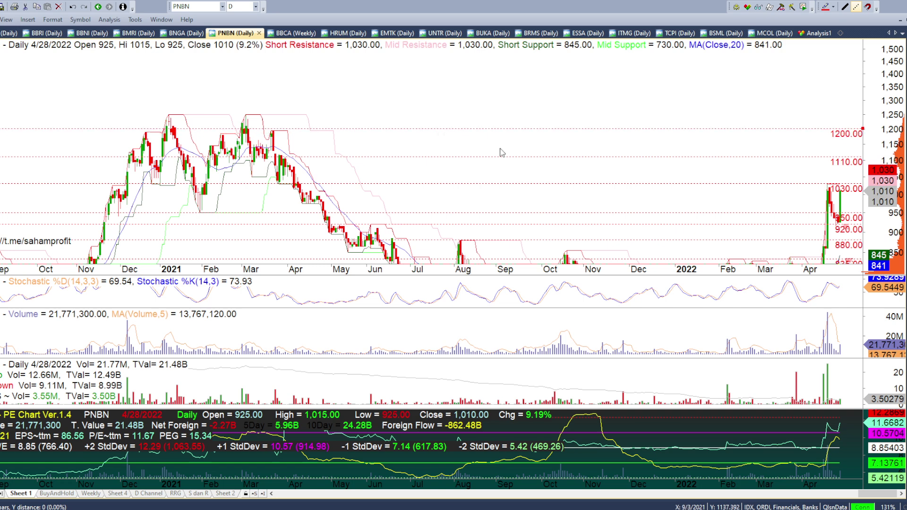
Review PNBN's recent daily candles and its monthly returns on the BuyAndHold sheet, returning to the daily chart on Sheet 1.
scroll(896, 235, down, 1)
scroll(896, 235, down, 3)
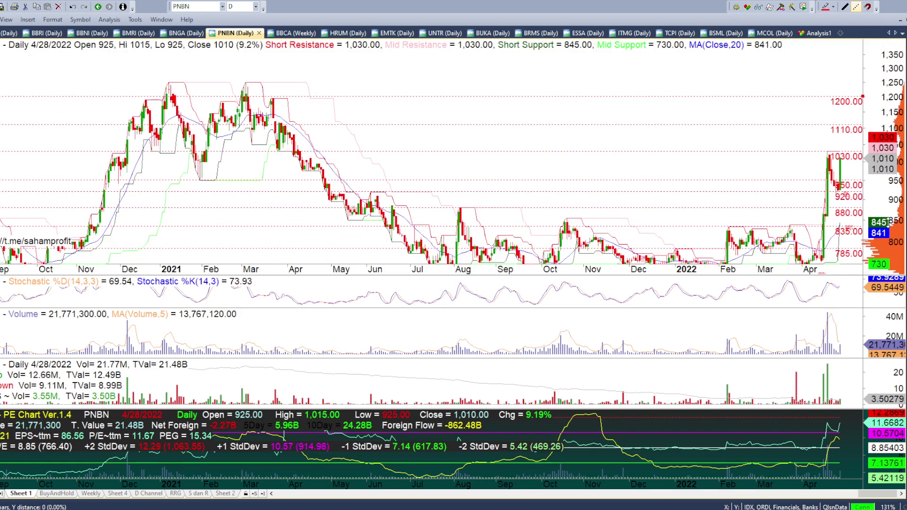
scroll(896, 235, down, 5)
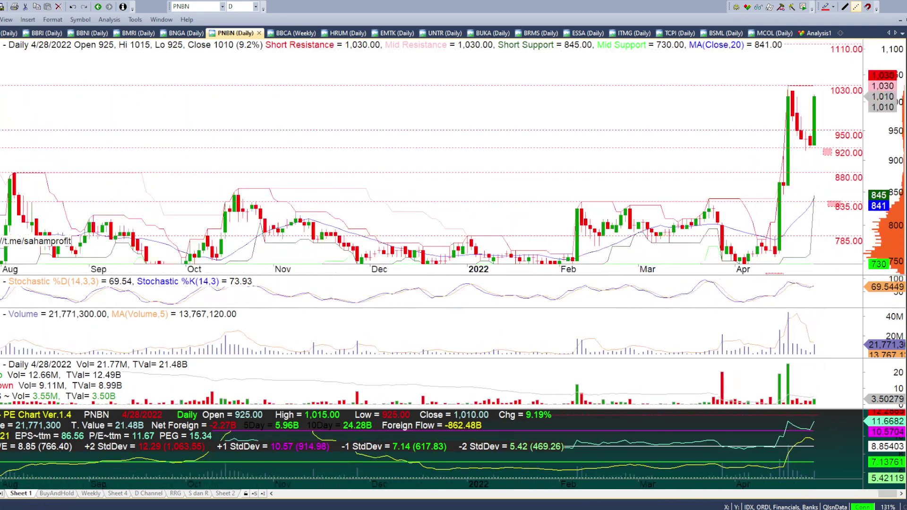
scroll(896, 235, down, 1)
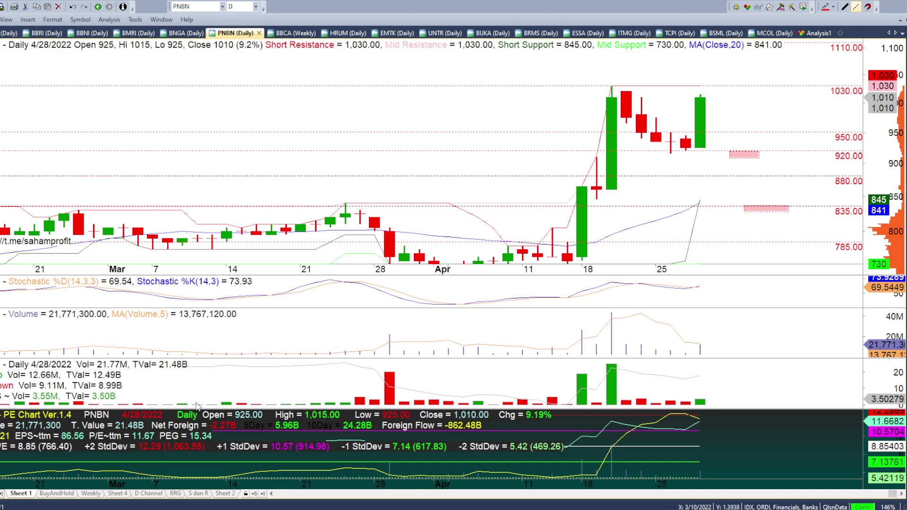
click(57, 493)
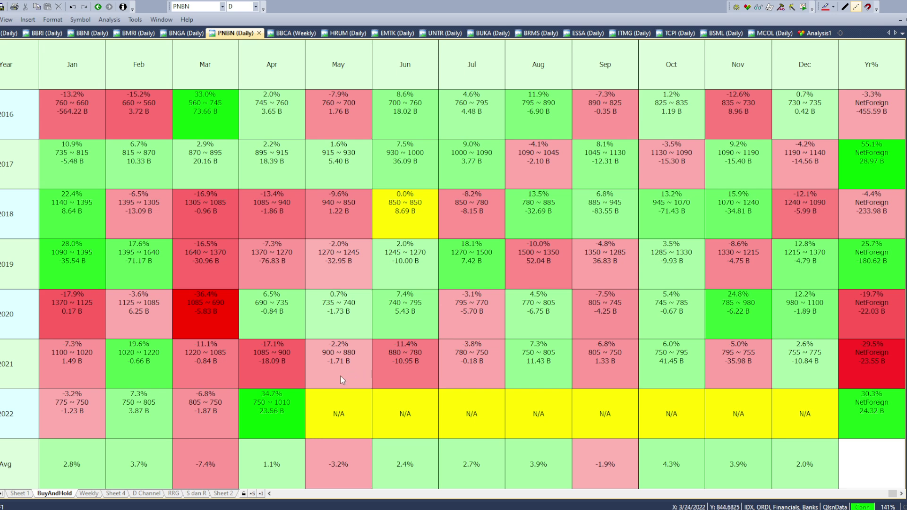
click(24, 495)
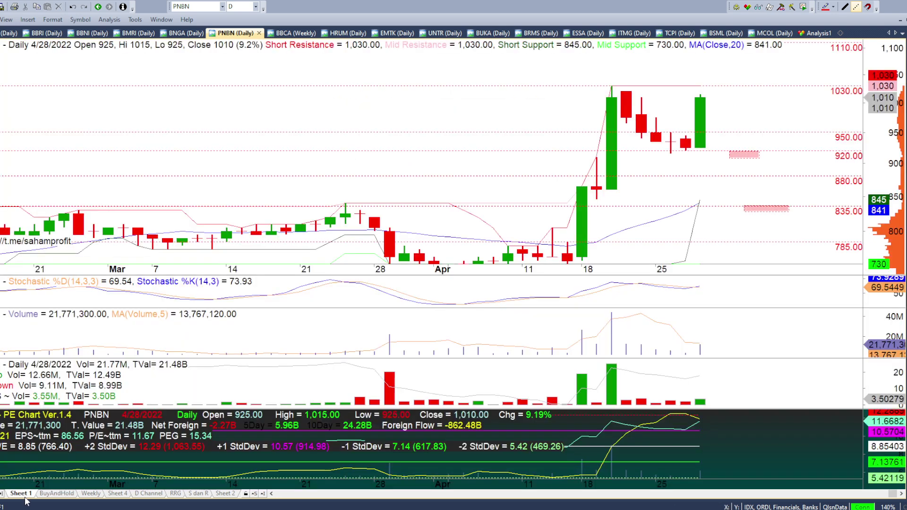
click(59, 494)
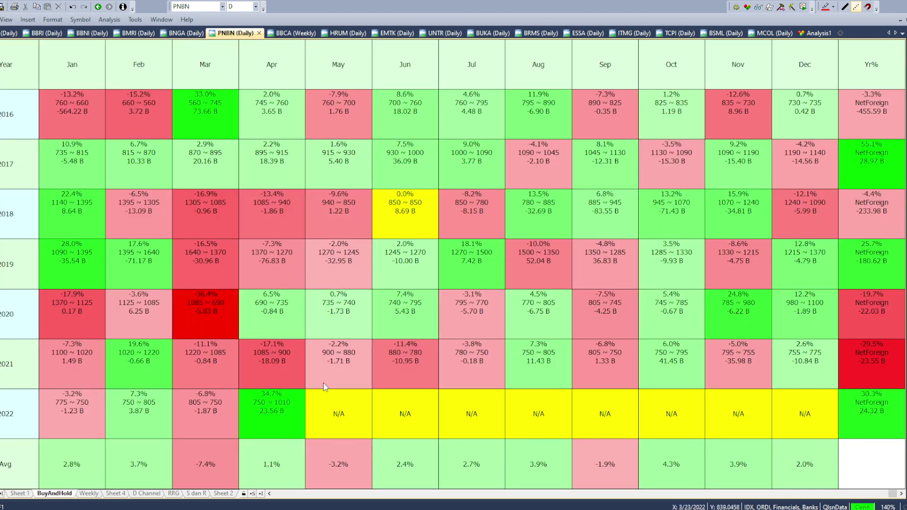
click(19, 494)
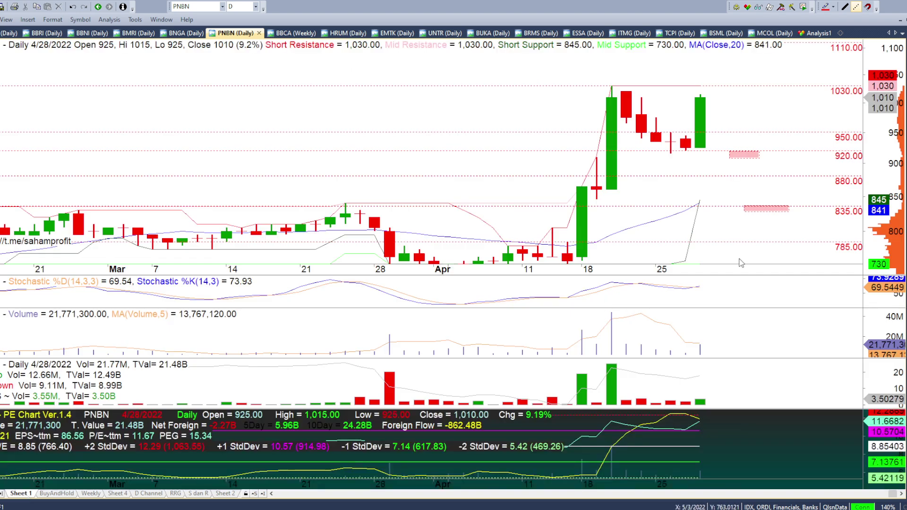